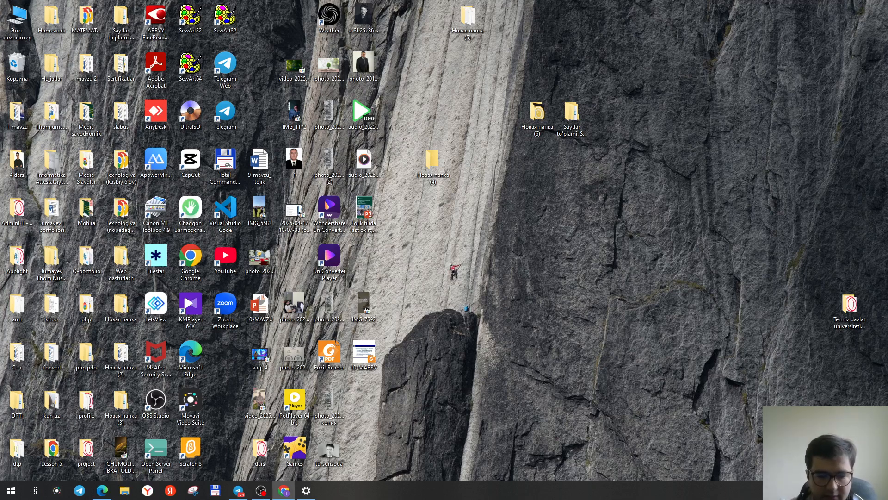
Launch Google Chrome, pick a user profile, and maximize the browser window.
right_click(283, 494)
click(533, 381)
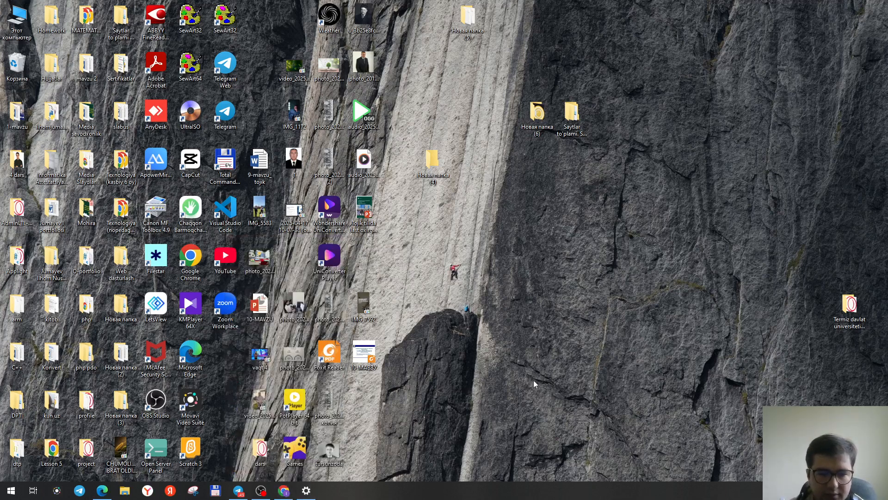
double_click(184, 263)
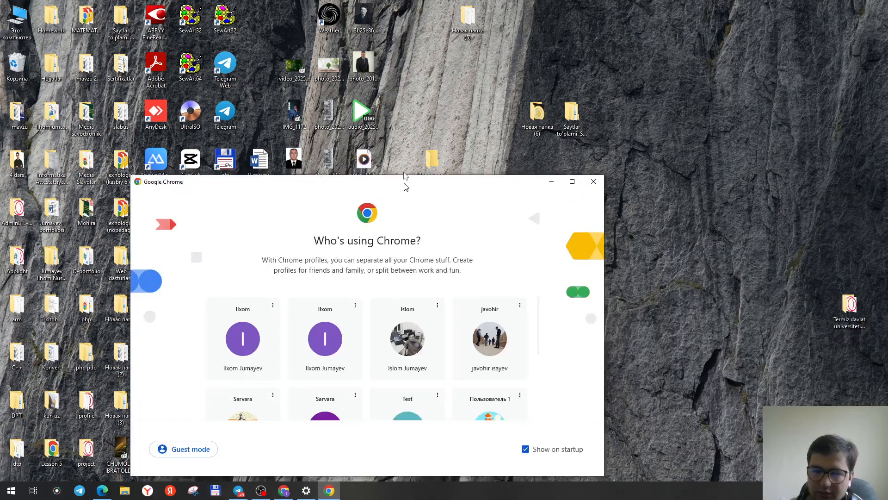
drag(404, 182, 443, 93)
click(610, 91)
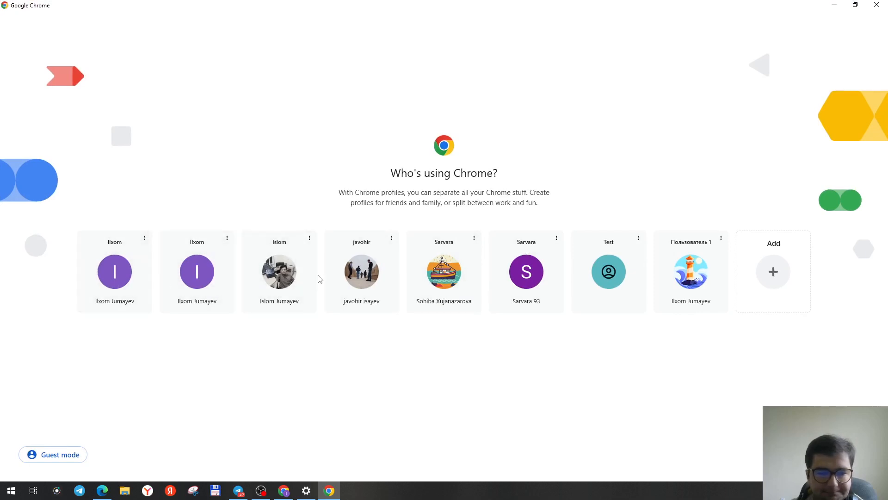
click(295, 277)
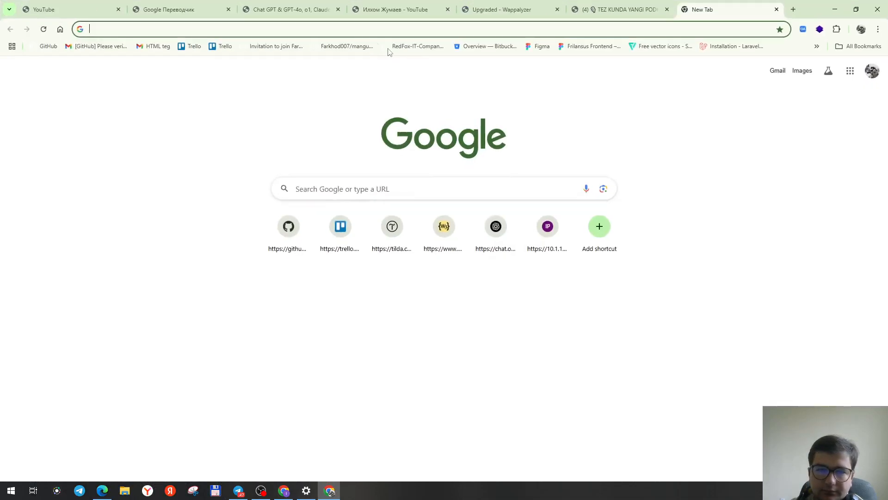
click(352, 32)
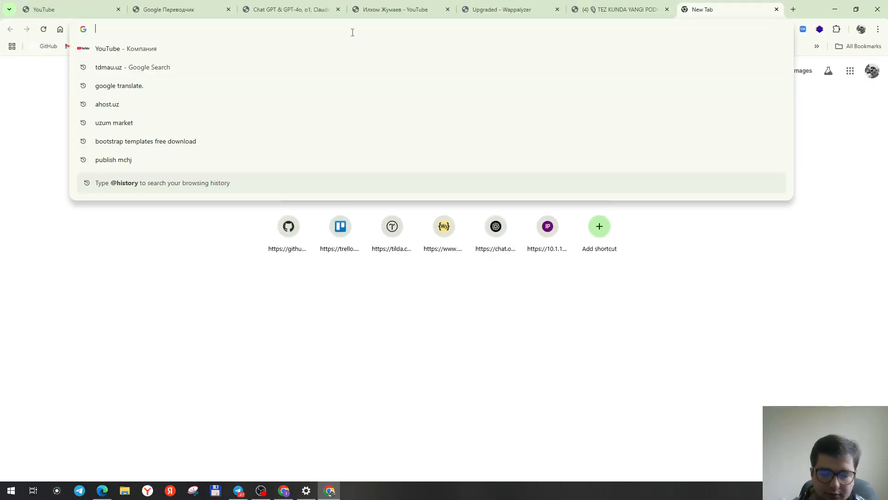
Search Google for 'filik ai' and open the Fliki website from the results.
text(filik ai)
key(Return)
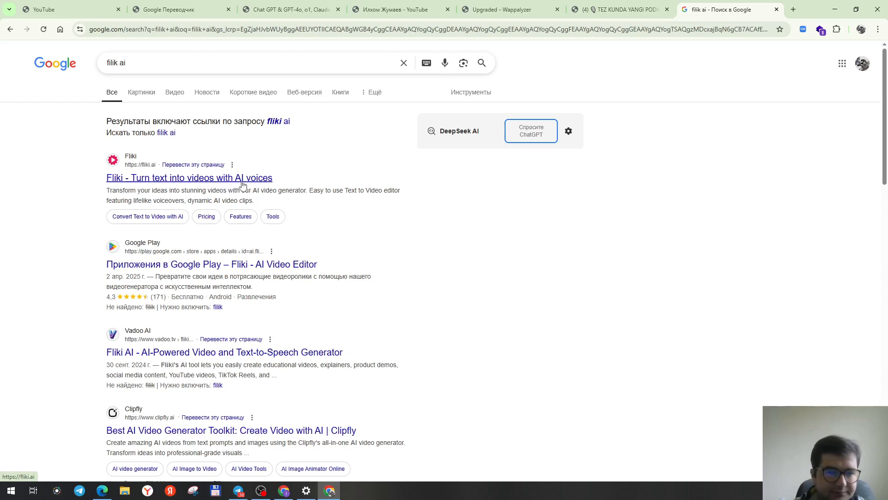
click(223, 180)
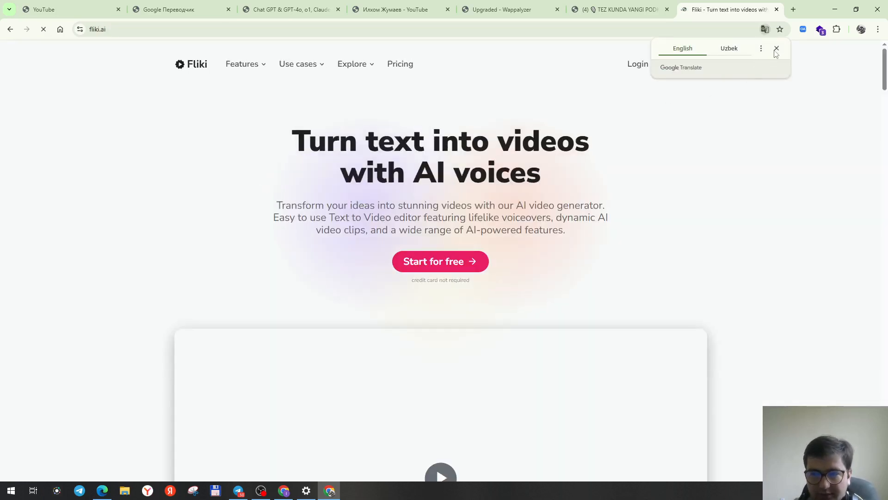
Dismiss the translate popup and sign up to Fliki using Continue with Google and the Google account.
click(777, 48)
click(693, 69)
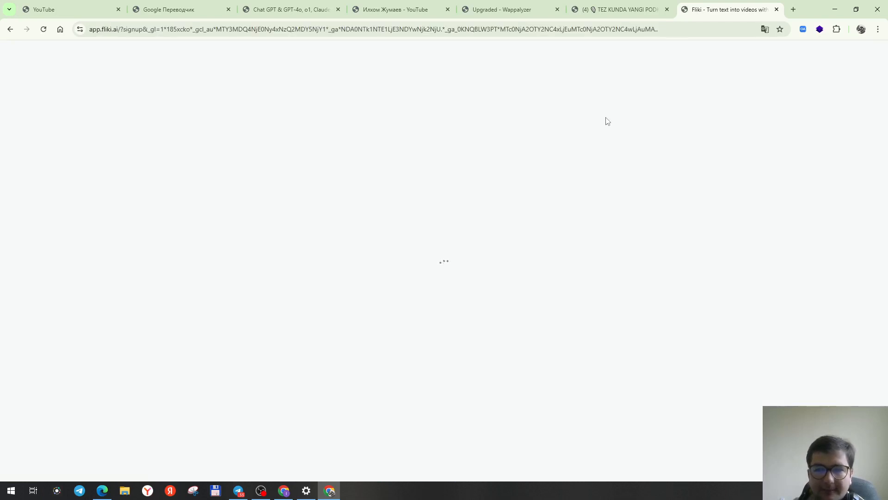
click(300, 129)
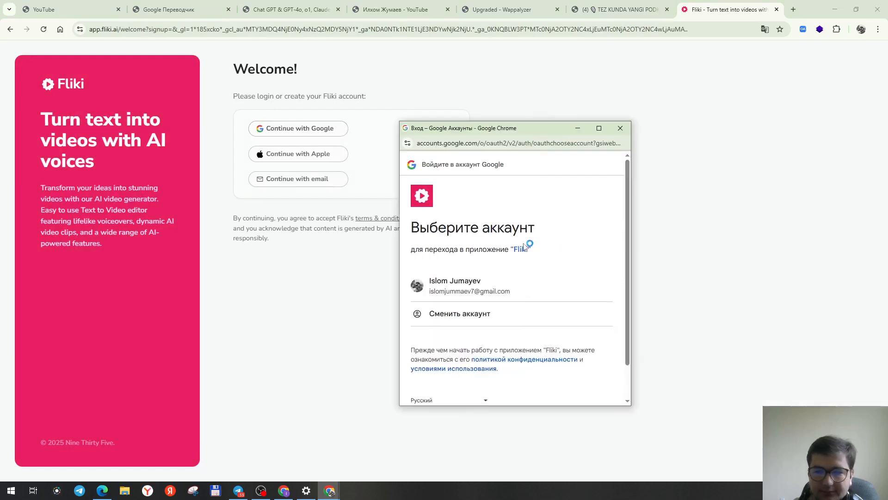
click(484, 277)
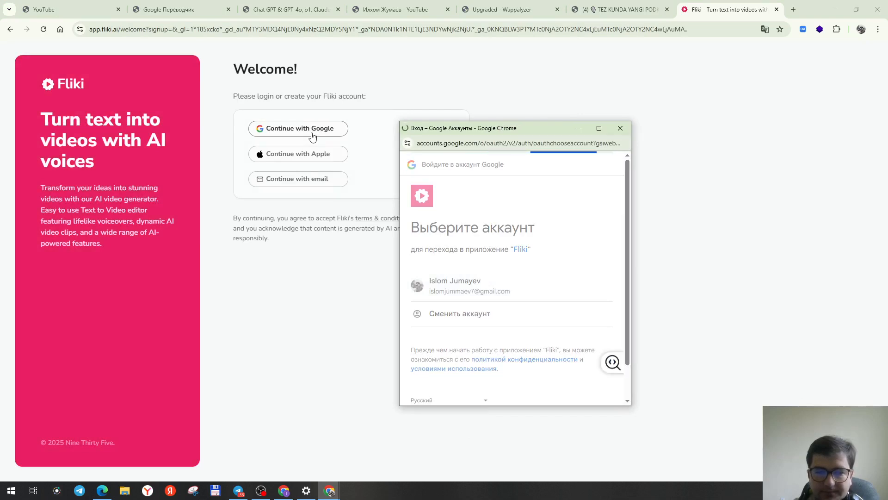
click(570, 376)
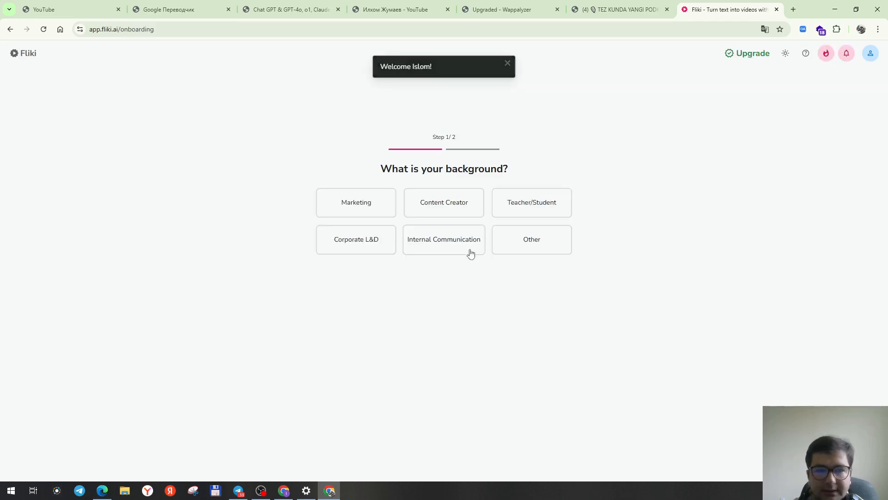
Answer the onboarding questions, choosing Other as background, and continue with the free plan instead of subscribing.
click(526, 245)
click(382, 271)
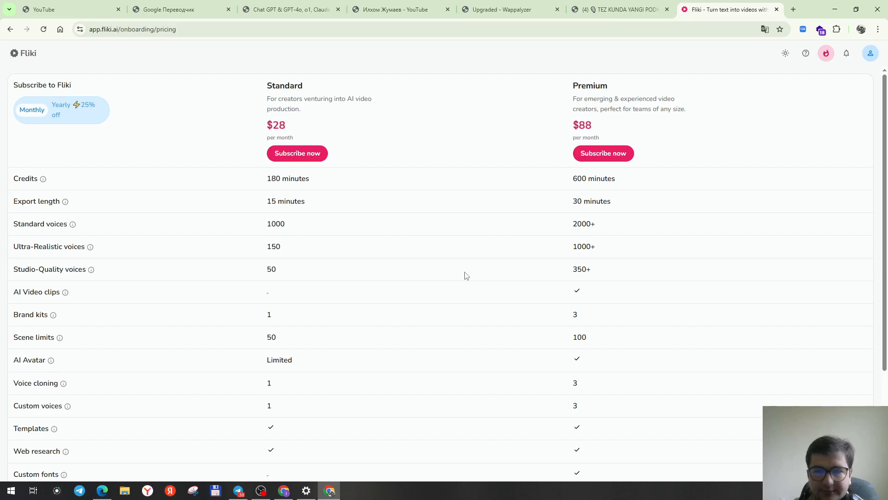
scroll(377, 275, down, 3)
scroll(376, 274, up, 3)
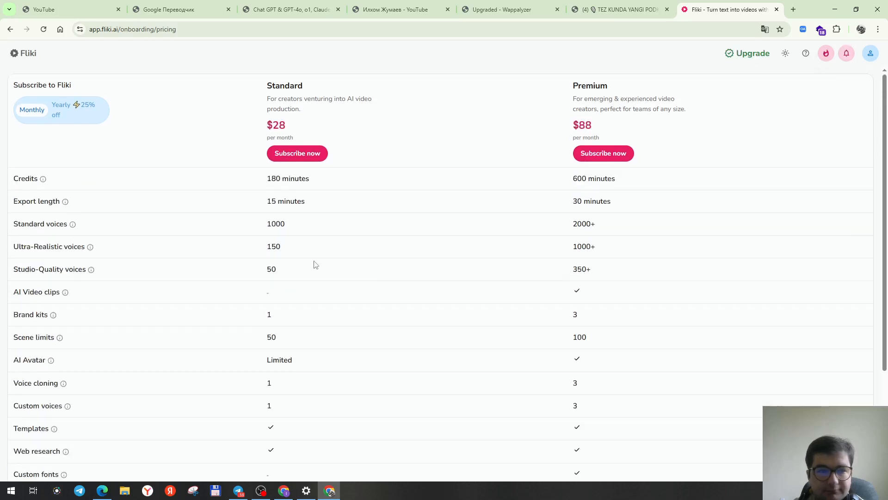
scroll(287, 260, down, 3)
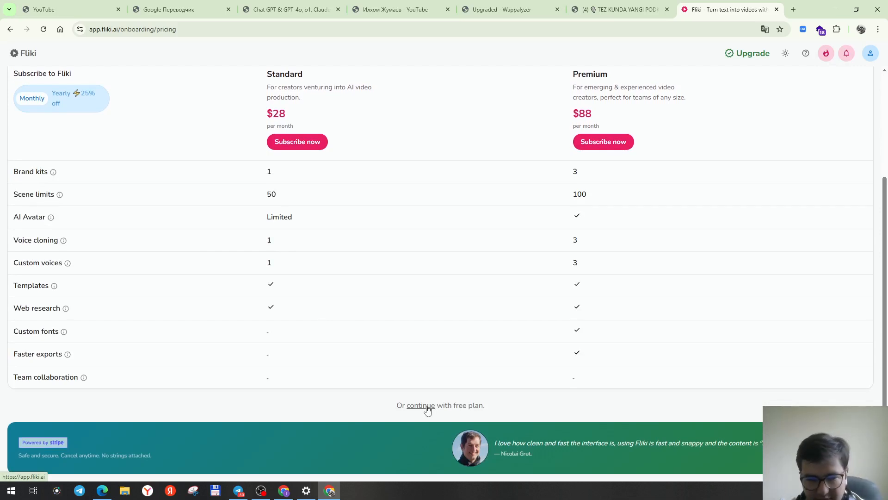
click(428, 406)
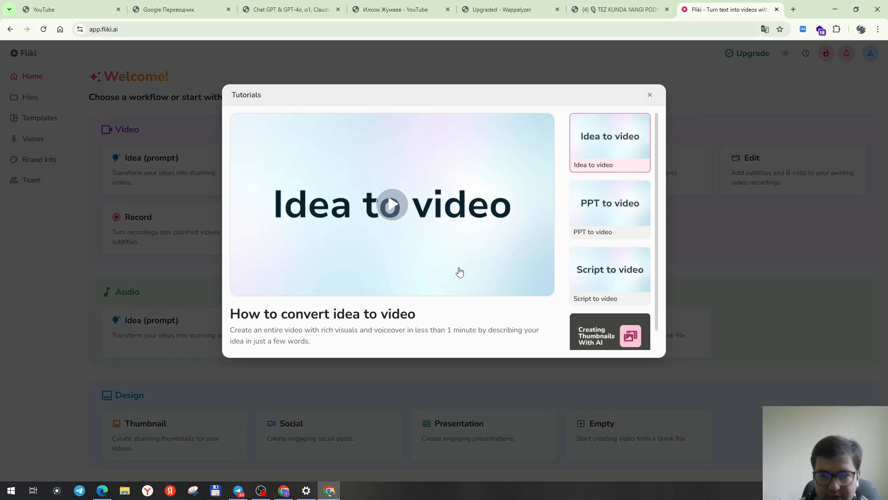
Close the tutorials dialog and review the Video and Audio workflow sections on the home page.
click(651, 95)
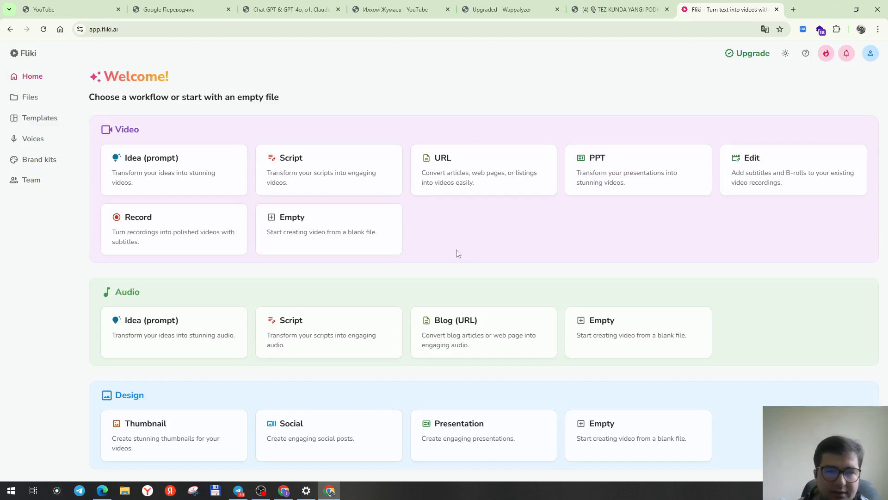
drag(114, 130, 140, 130)
click(161, 131)
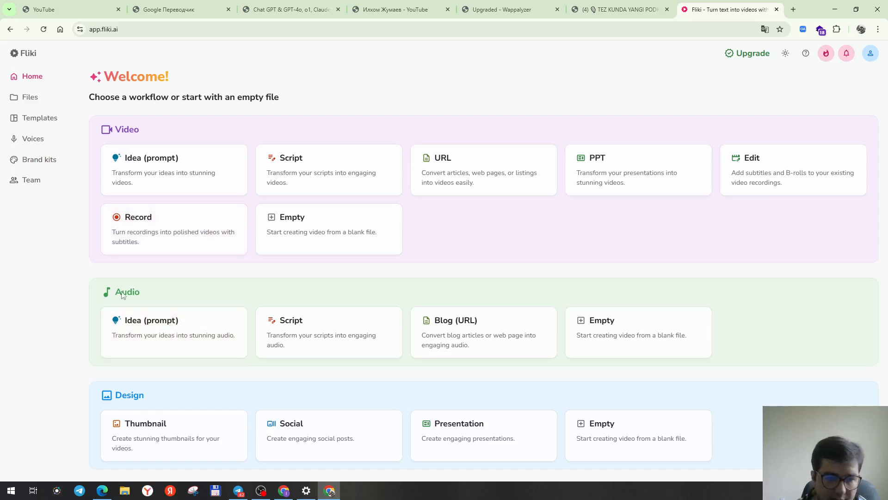
drag(115, 291, 136, 293)
click(143, 295)
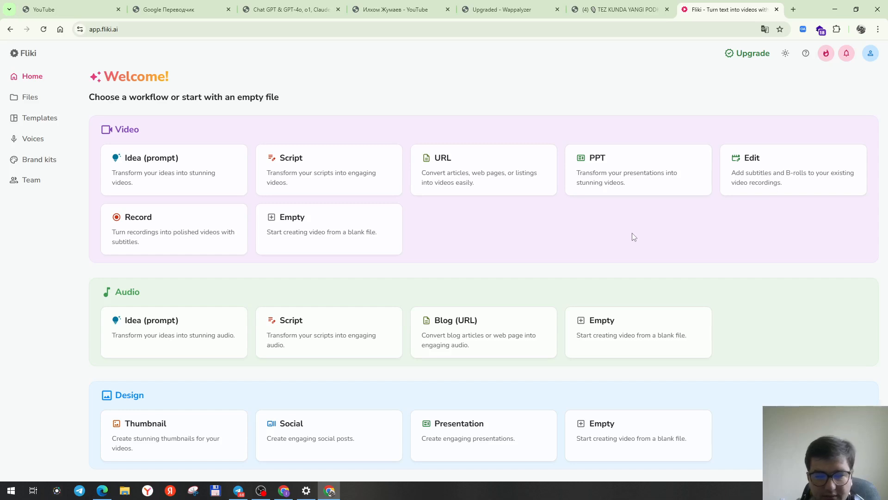
Start the Idea (prompt) to video workflow and bring up the ChatGPT window maximized.
click(228, 178)
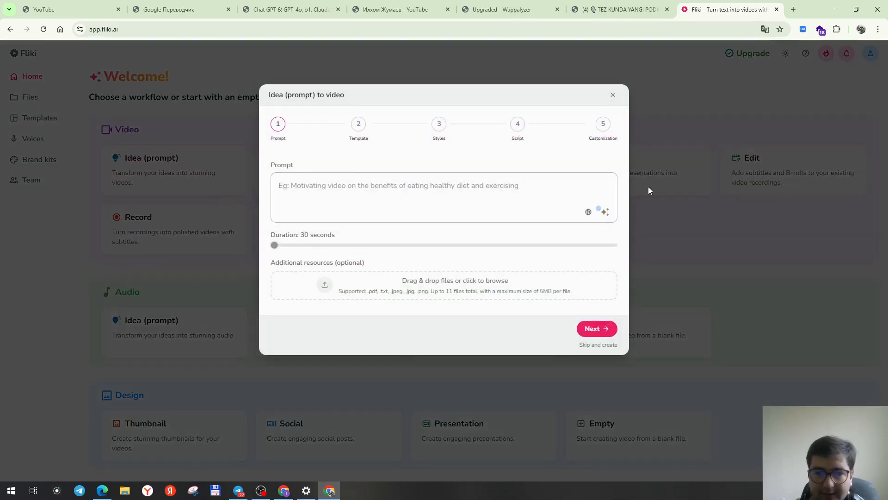
drag(887, 140, 442, 78)
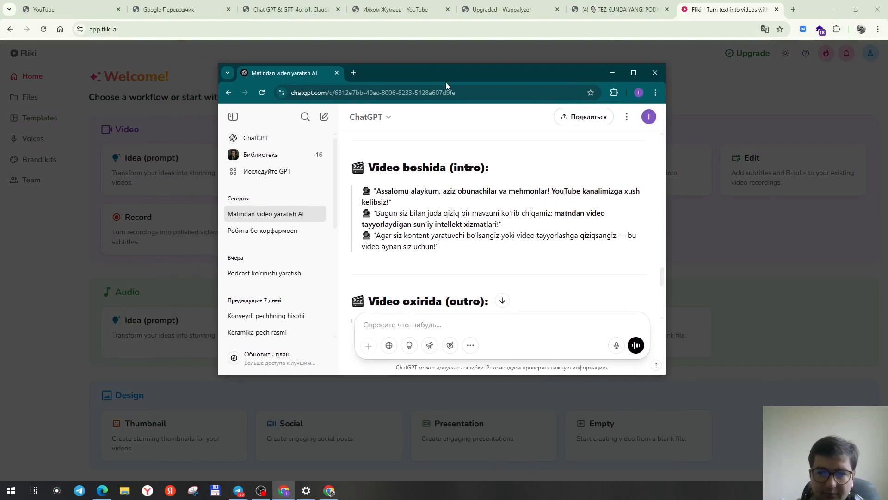
click(632, 73)
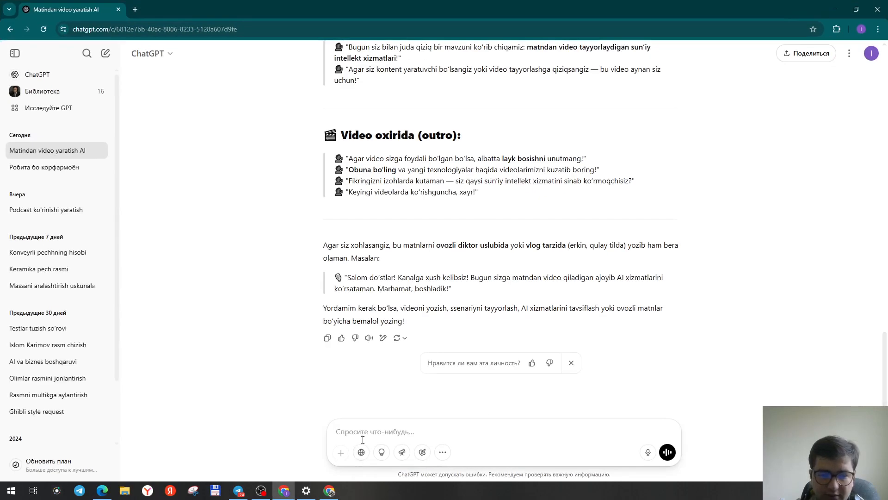
Ask ChatGPT: "Sadiy She'rozi Guliston kitob haqida prompt yozib bergin".
text(Sadiy She'r)
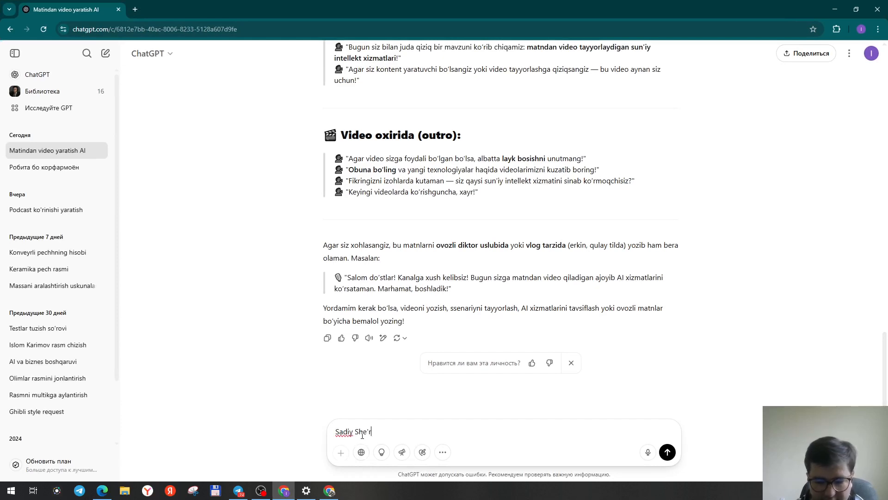
text(ozi G)
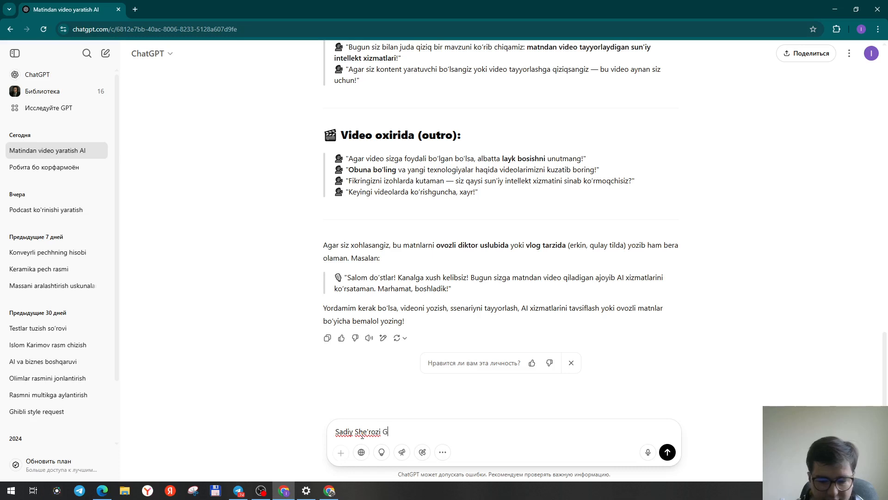
text(uliston h)
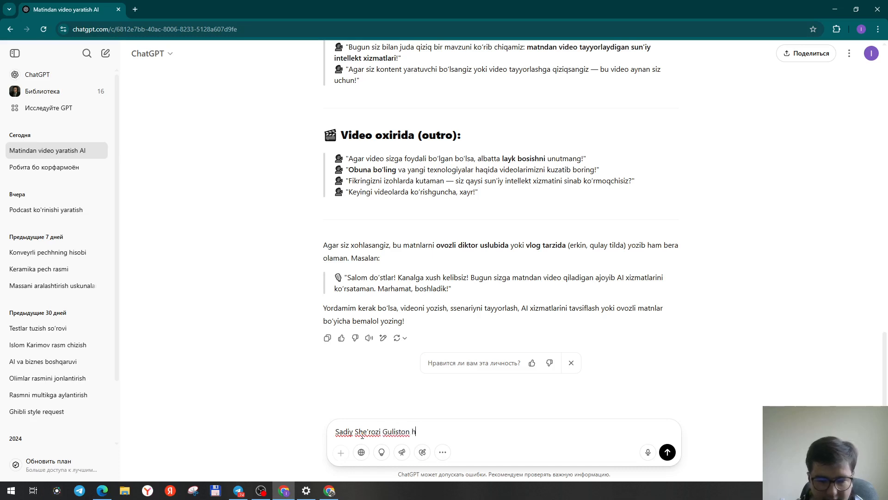
key(BackSpace)
text(kitob haqida prompt)
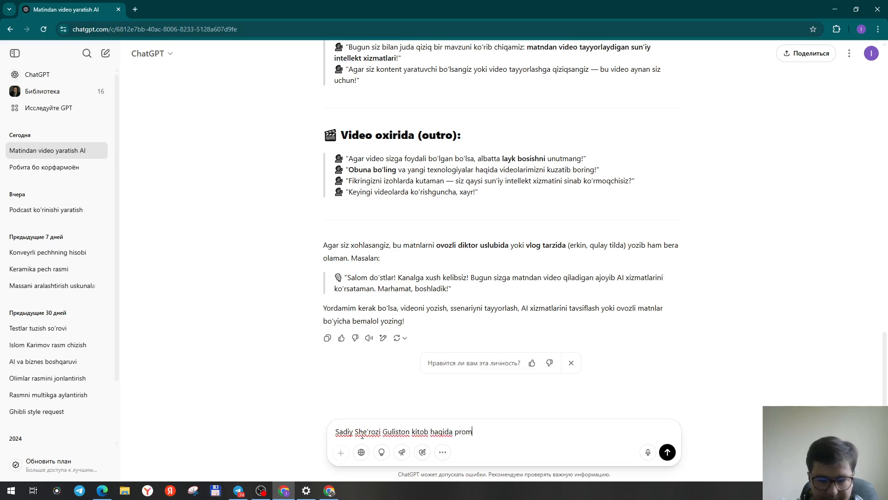
text(bergin)
key(Return)
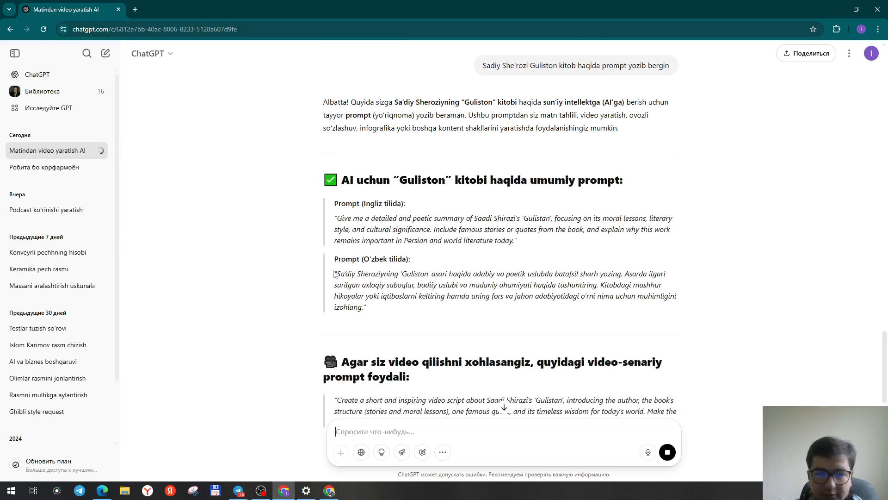
Copy the Uzbek video-script prompt about Guliston (O'zbekcha tarjimasi) from ChatGPT's answer.
drag(335, 273, 364, 307)
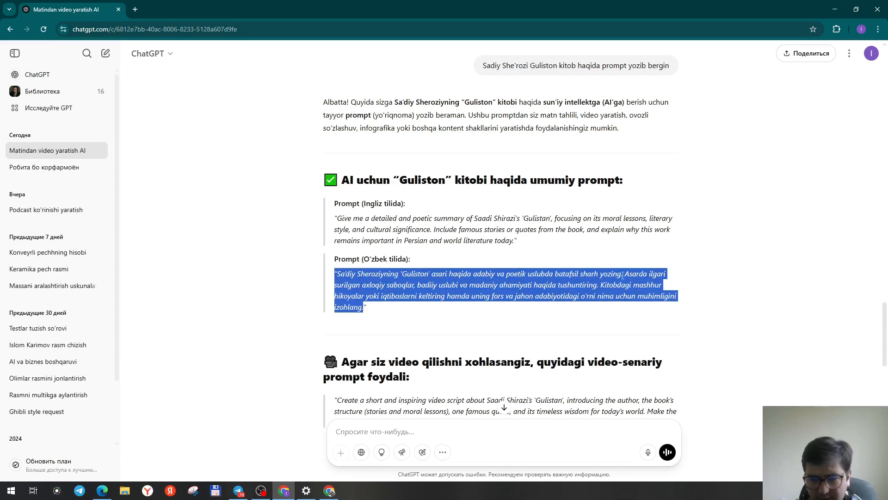
scroll(485, 194, down, 3)
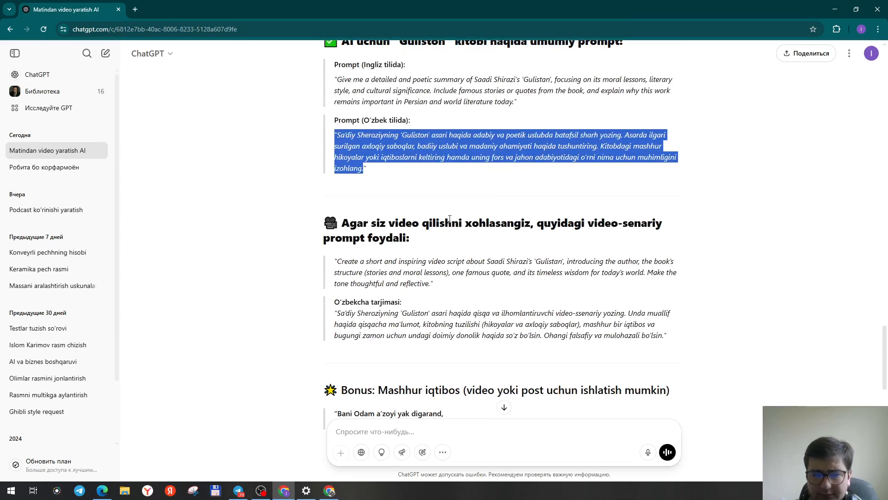
scroll(470, 223, up, 1)
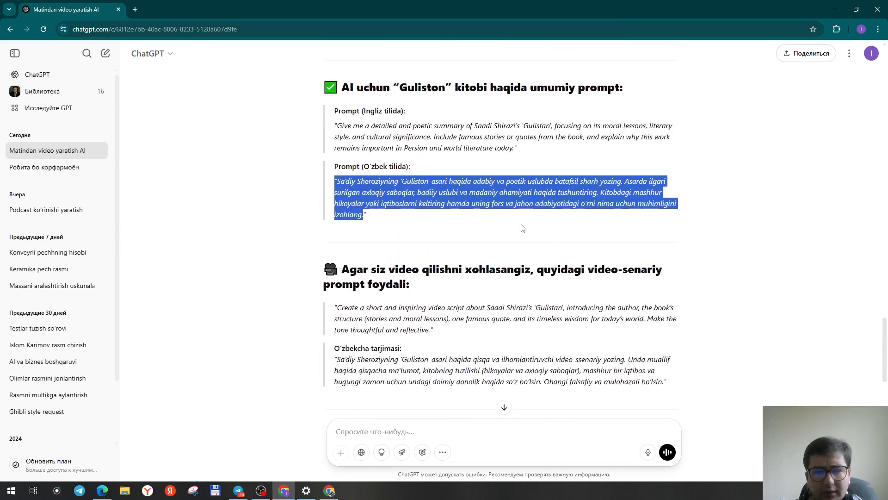
scroll(513, 226, down, 1)
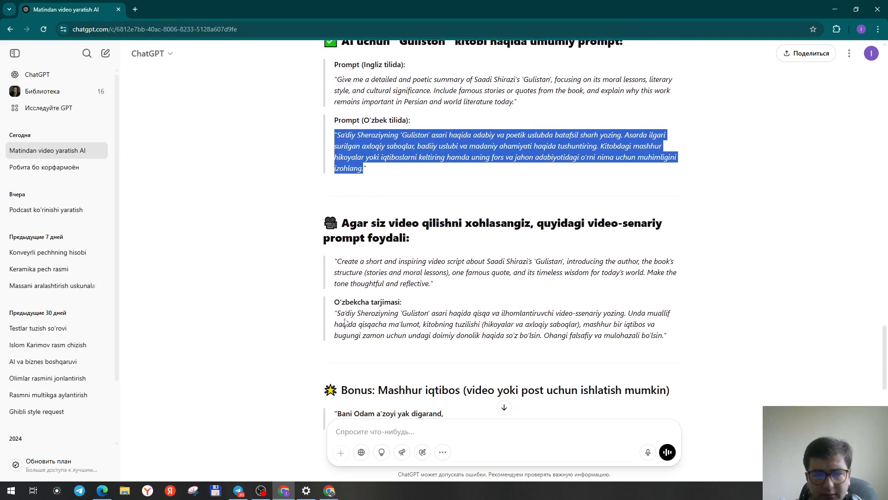
drag(333, 316, 676, 340)
key(ctrl+c)
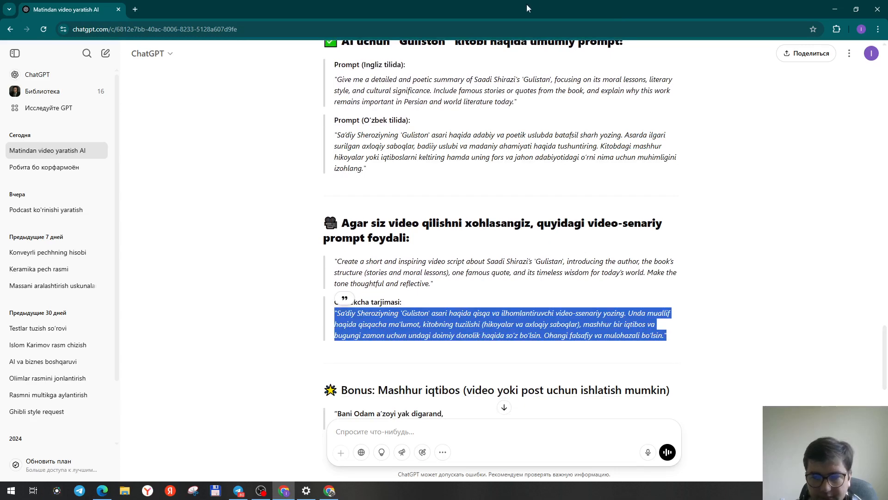
Paste the copied prompt into Fliki's Prompt field, set the duration to 1 minute, and go to the next step.
key(alt+Tab)
click(380, 201)
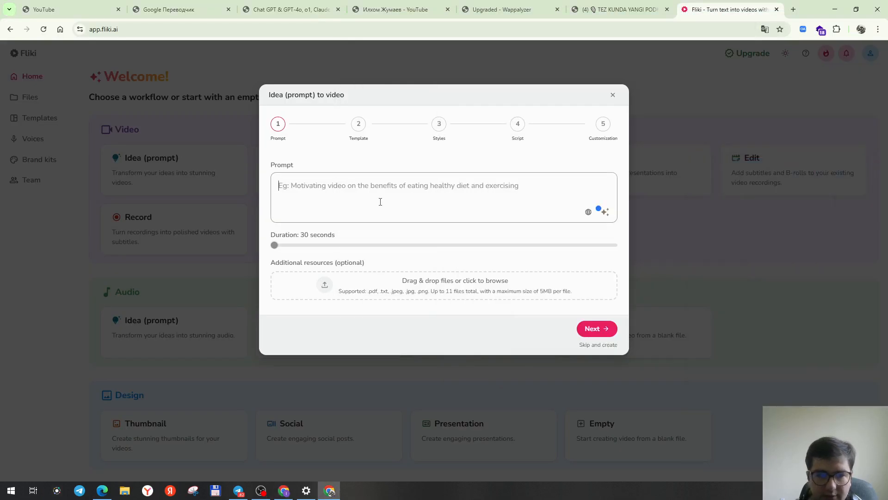
key(ctrl+v)
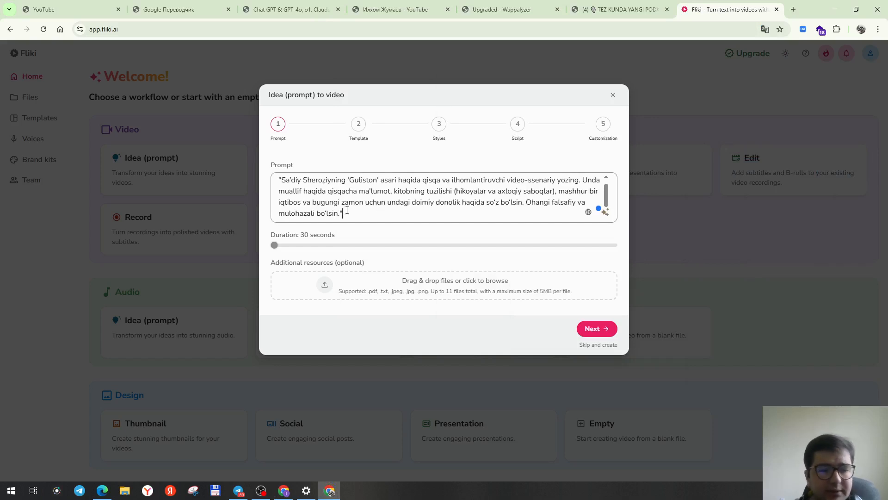
drag(275, 247, 306, 249)
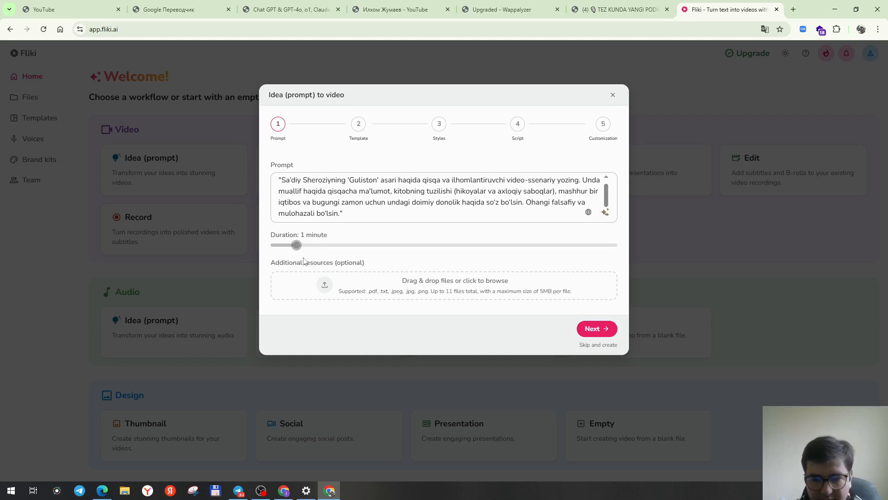
click(601, 330)
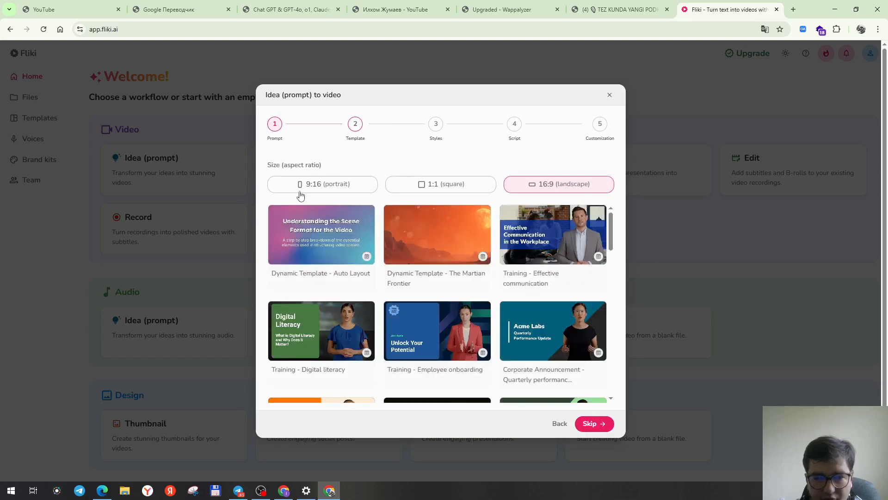
Set the video size to 9:16 portrait, pick the Dynamic Template - The Martian Frontier, and return to the Prompt step.
click(434, 192)
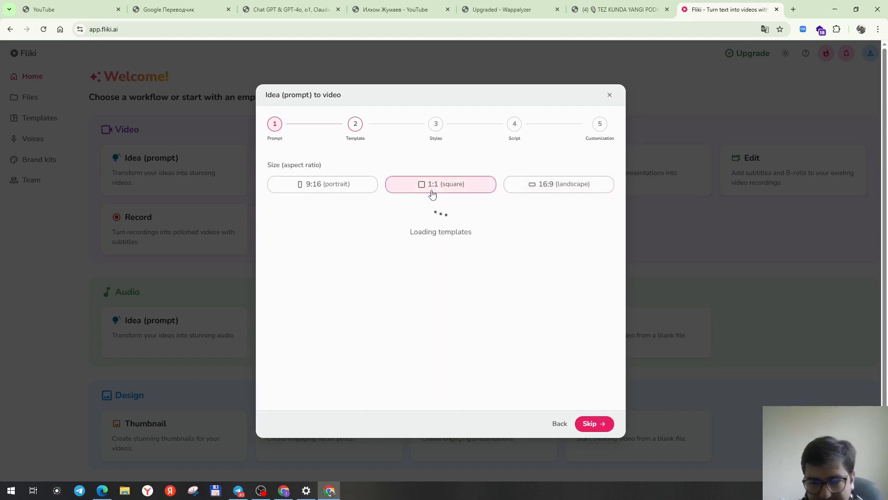
click(342, 189)
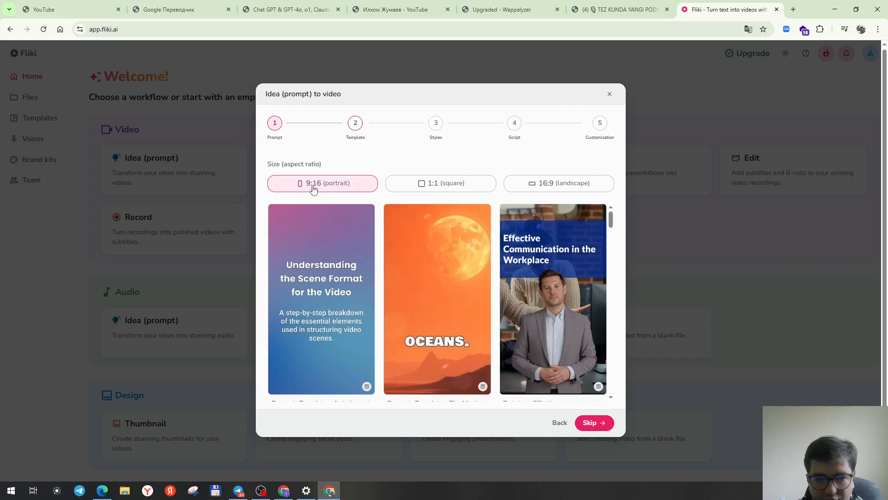
click(474, 296)
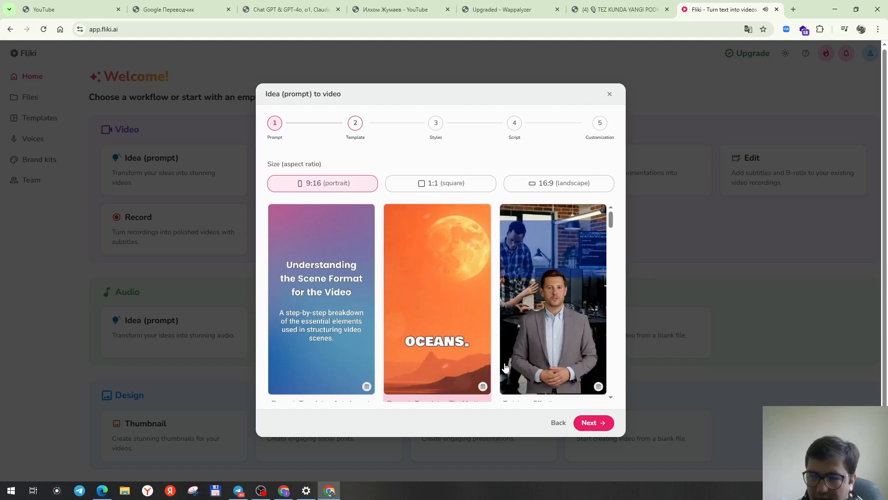
click(558, 423)
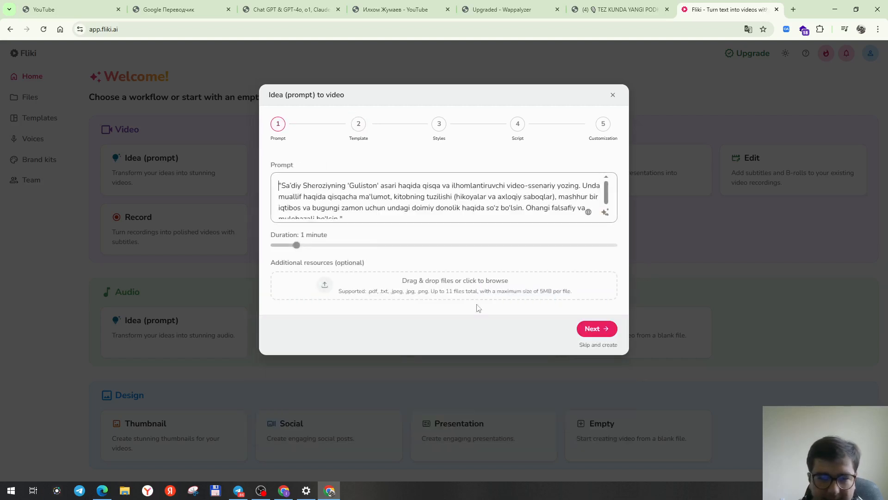
Switch to ChatGPT, maximize it, and ask: "Denov tadbirkorlik va pedagogika unversieti haqida prompt yozib begin".
key(alt+Tab)
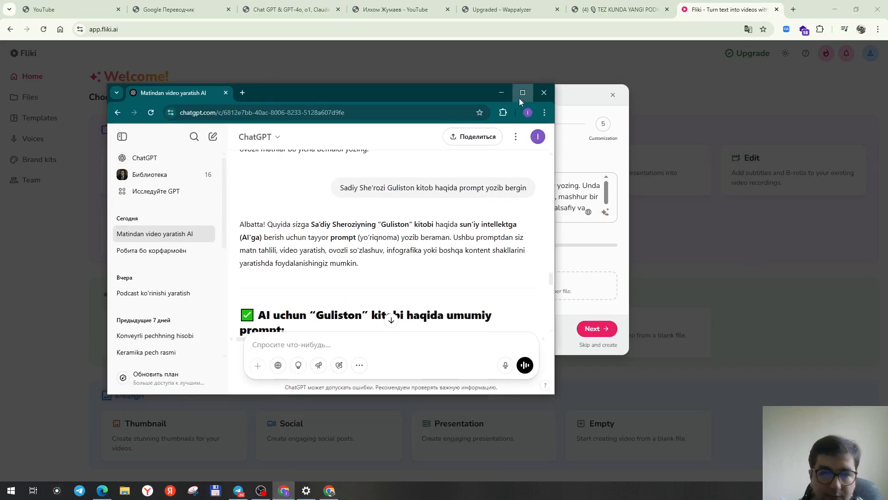
click(519, 94)
scroll(322, 400, down, 2)
scroll(435, 199, up, 5)
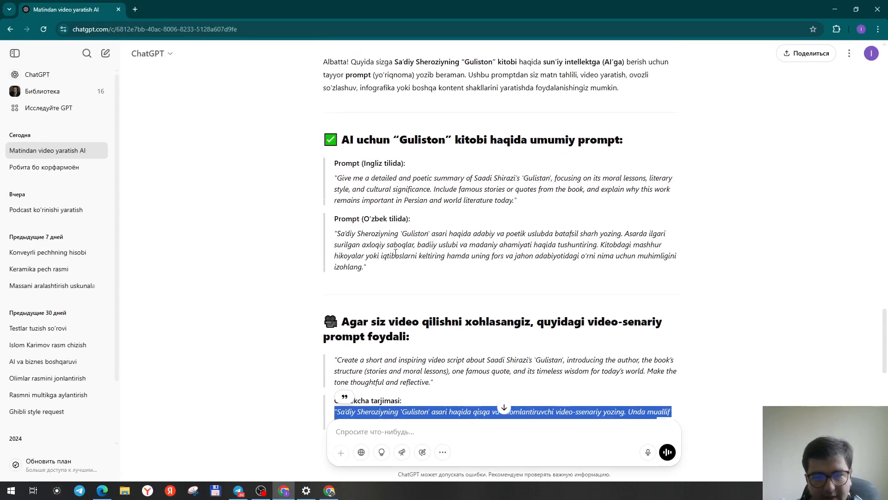
scroll(485, 162, up, 2)
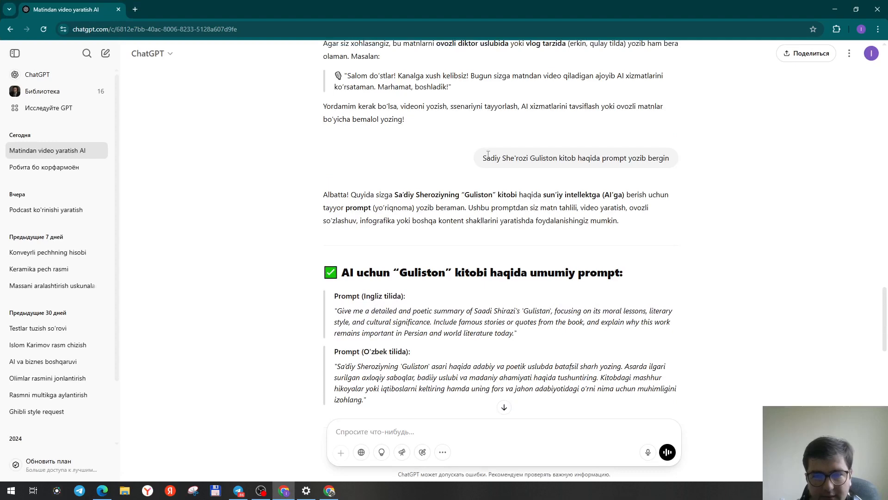
scroll(467, 245, down, 9)
click(373, 430)
text(Denov tadbir)
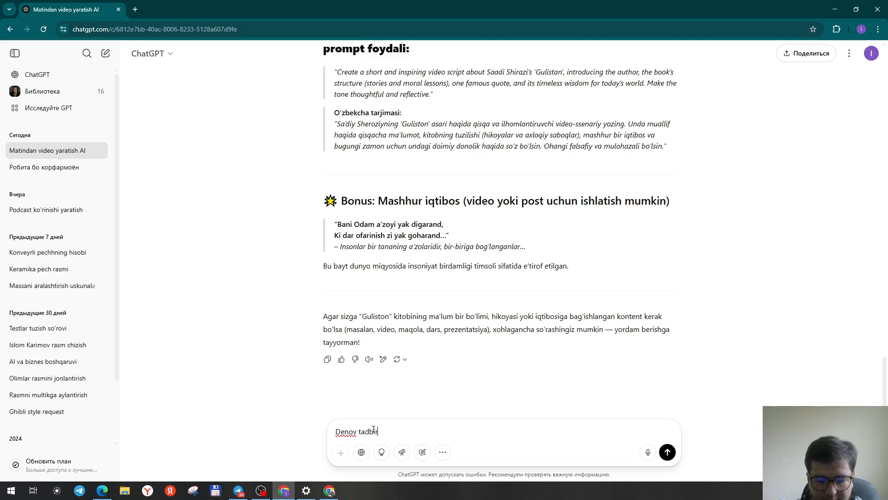
text(korlik va peda)
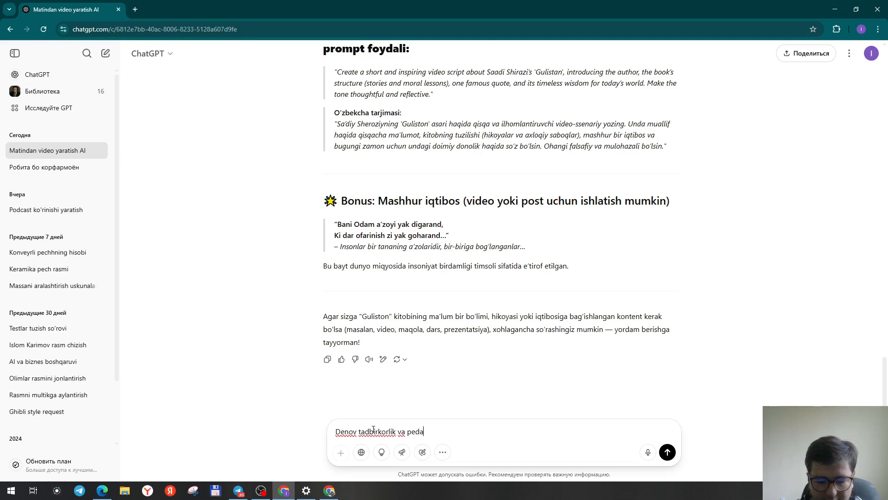
text(gogika un)
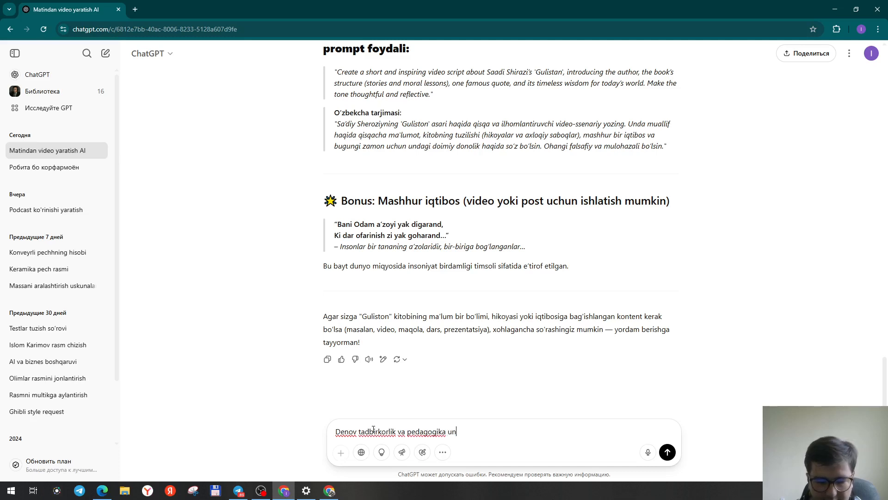
text(versieti )
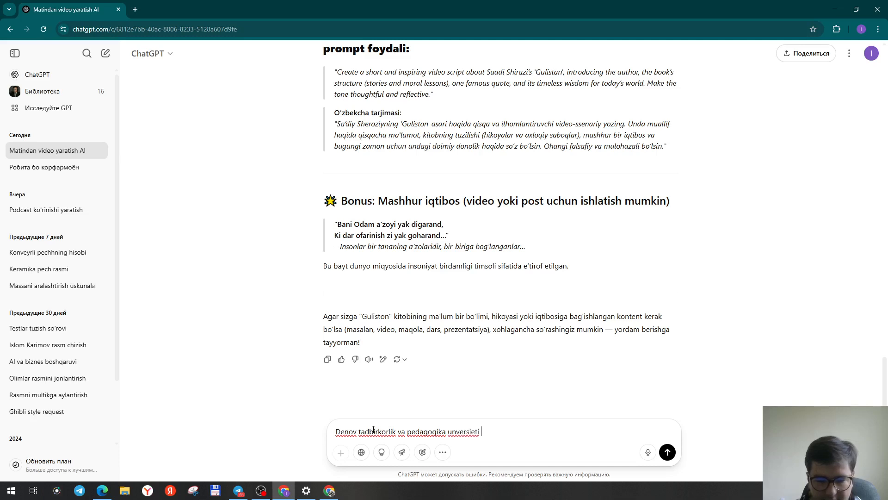
text(haqida prompt yozib be)
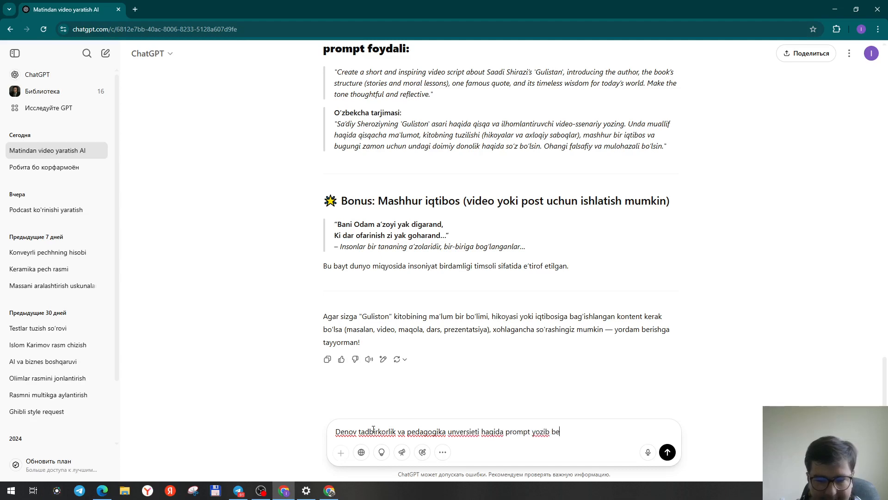
text(gin)
key(Return)
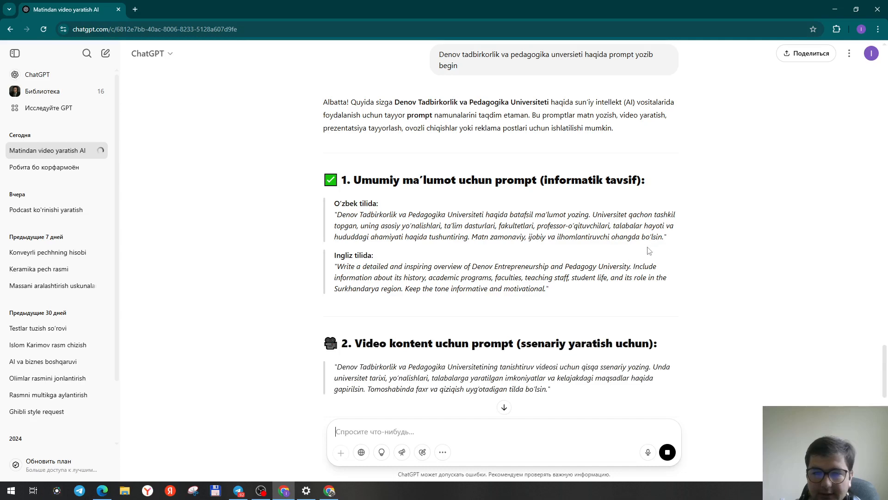
Highlight the Uzbek general-information and video-script prompts about Denov university in ChatGPT's answer.
drag(662, 238, 338, 215)
scroll(537, 308, down, 2)
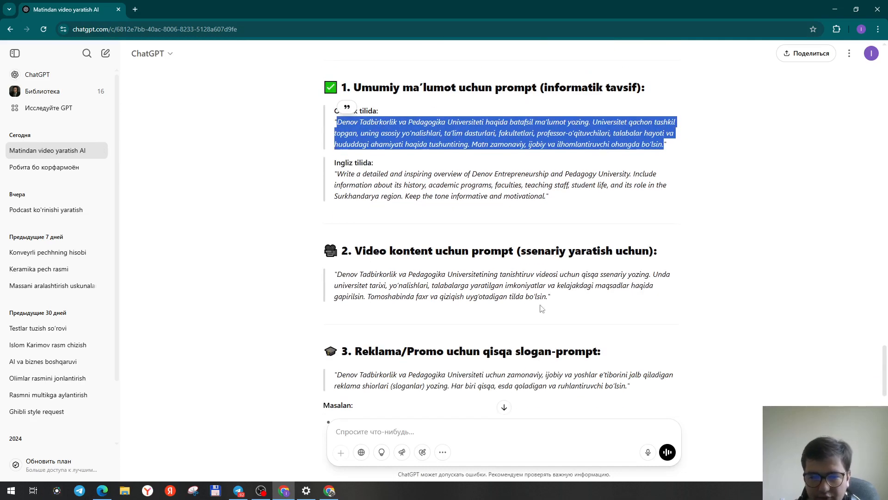
drag(548, 295, 337, 274)
Return to Fliki and advance with the Guliston prompt past the template step to the Styles step.
drag(523, 4, 887, 115)
click(371, 214)
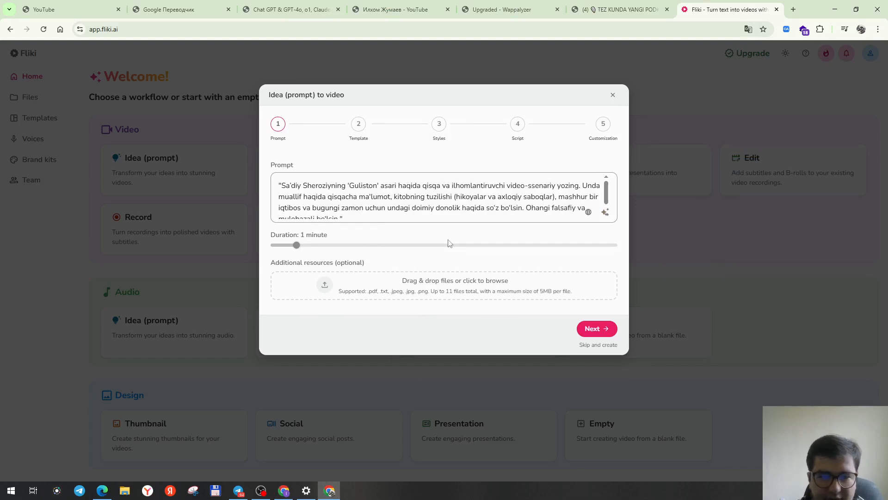
click(593, 329)
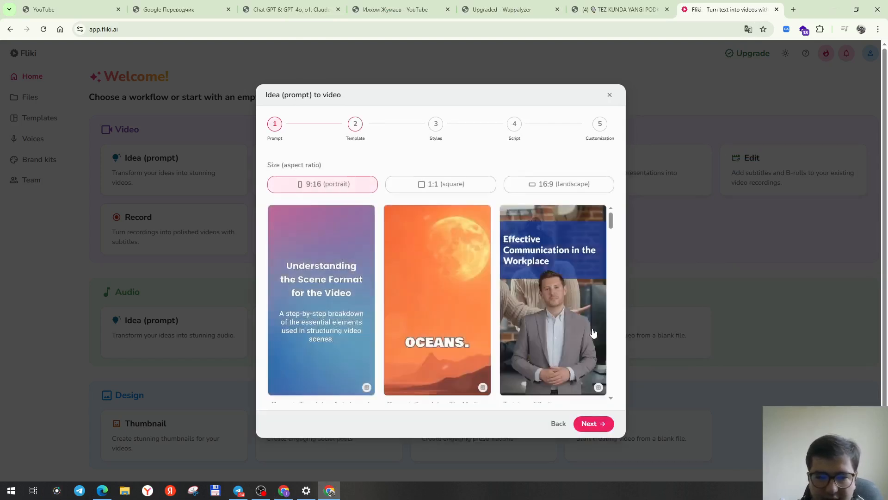
scroll(481, 310, down, 5)
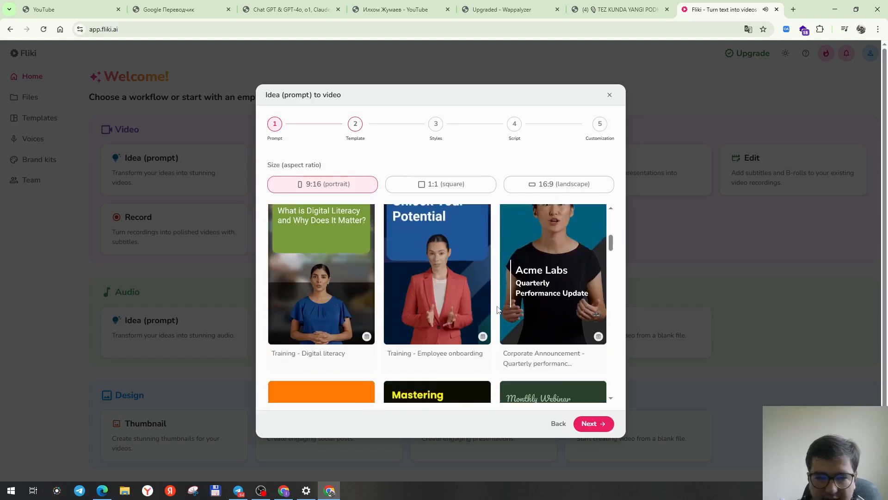
scroll(498, 309, down, 10)
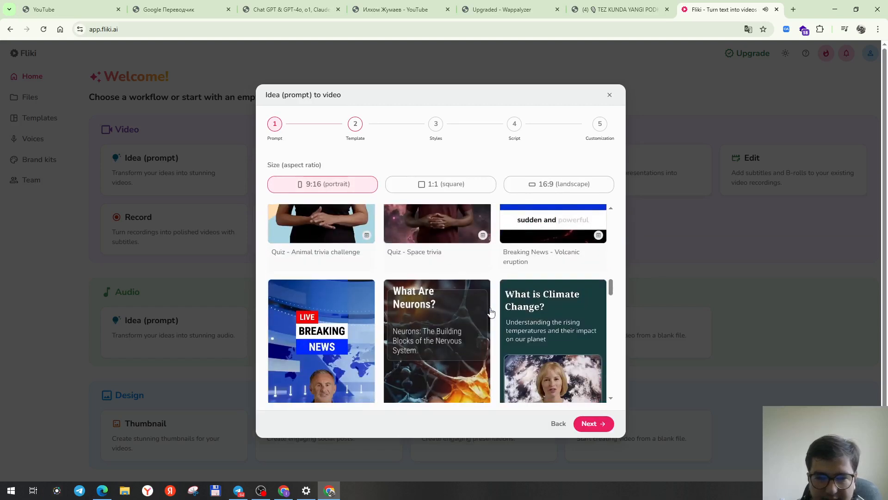
scroll(462, 322, up, 15)
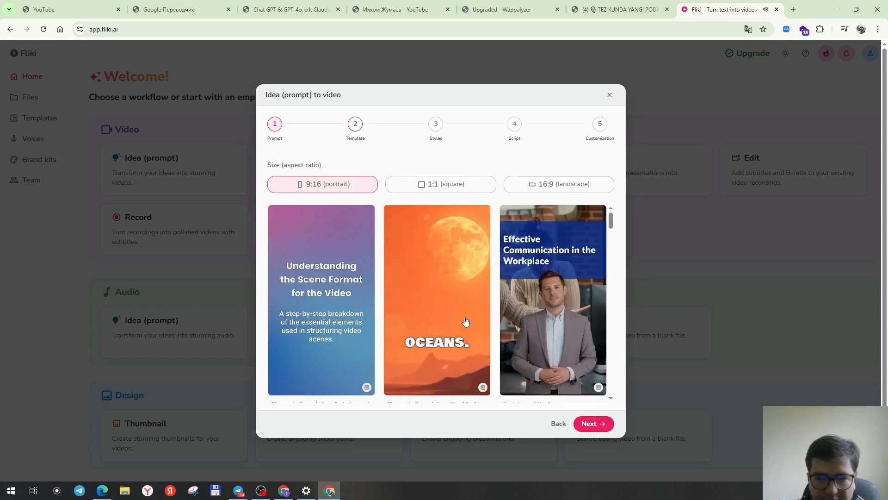
click(592, 423)
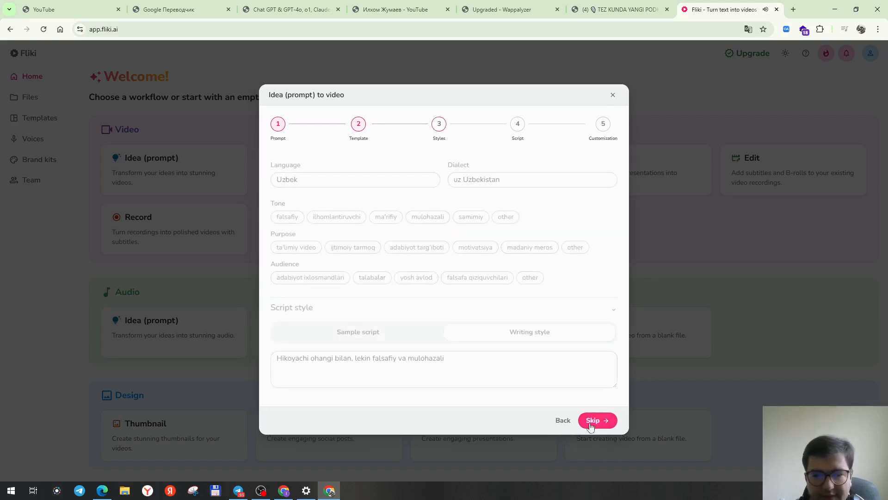
Browse the available languages and dialects for the video script.
click(437, 180)
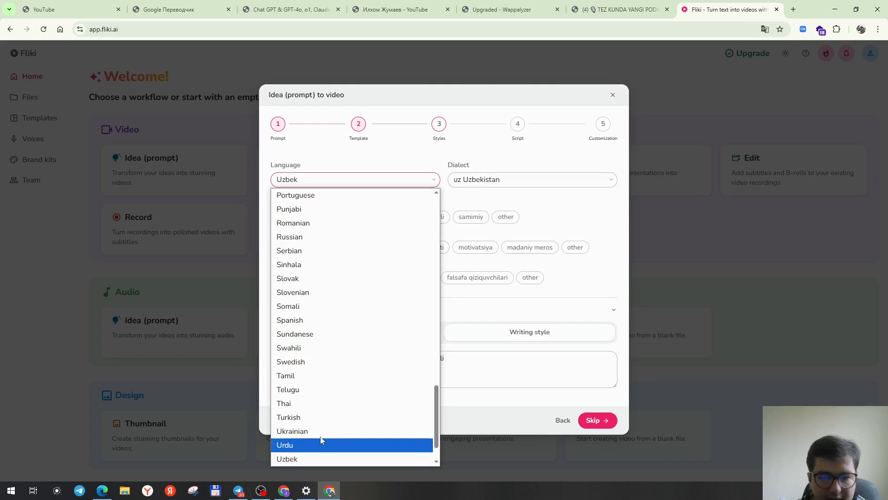
scroll(356, 413, up, 4)
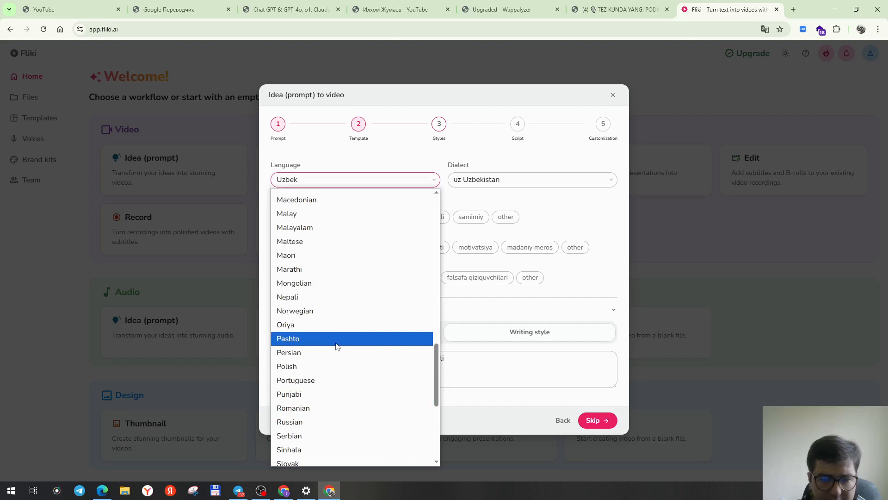
scroll(337, 346, up, 10)
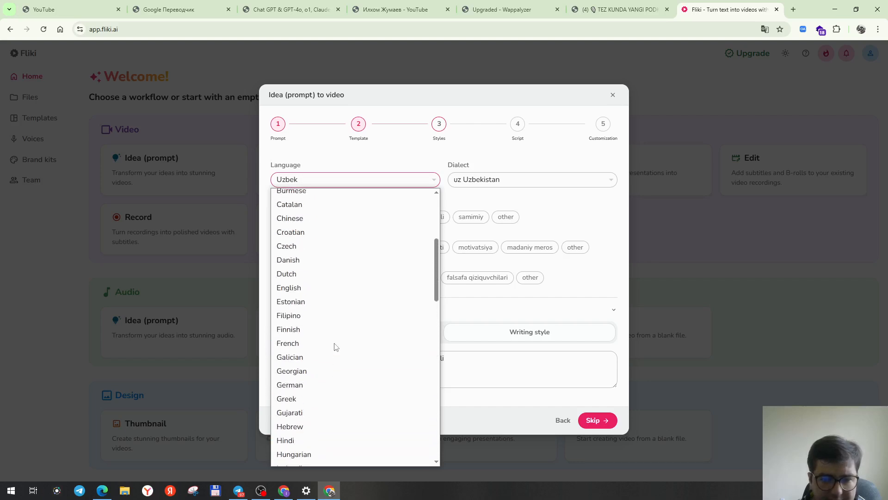
scroll(336, 347, up, 3)
scroll(330, 365, down, 7)
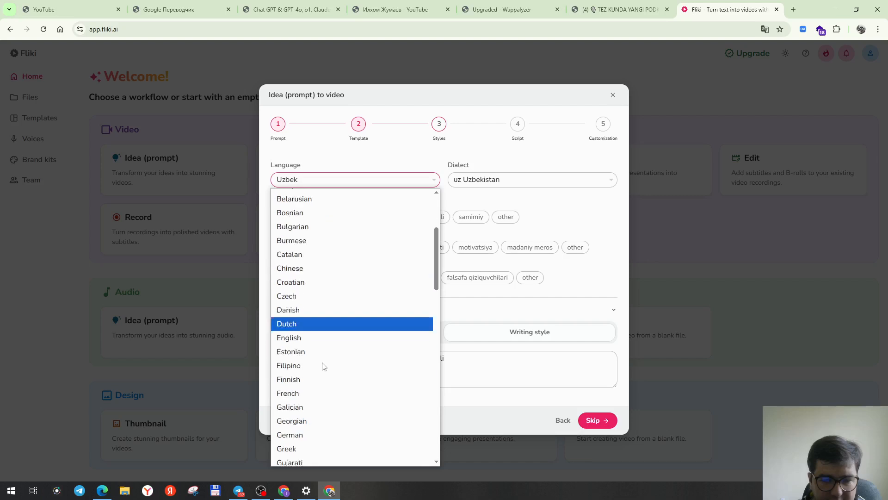
scroll(323, 367, down, 8)
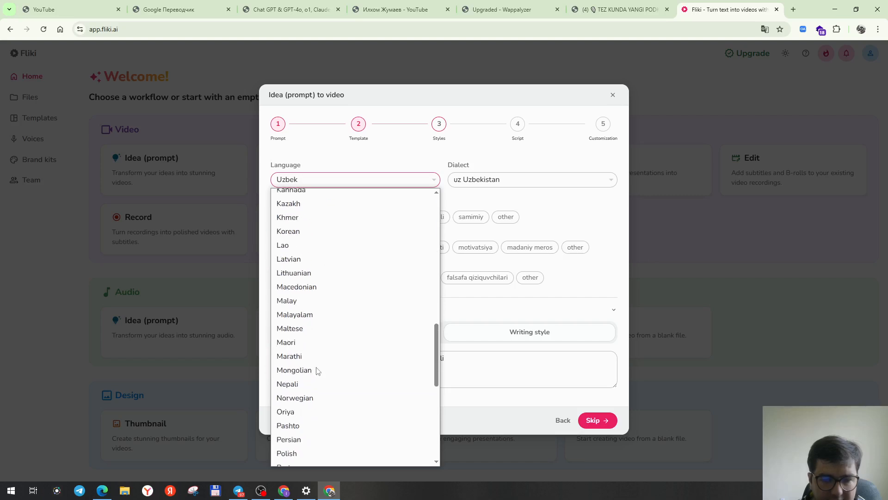
scroll(316, 370, down, 3)
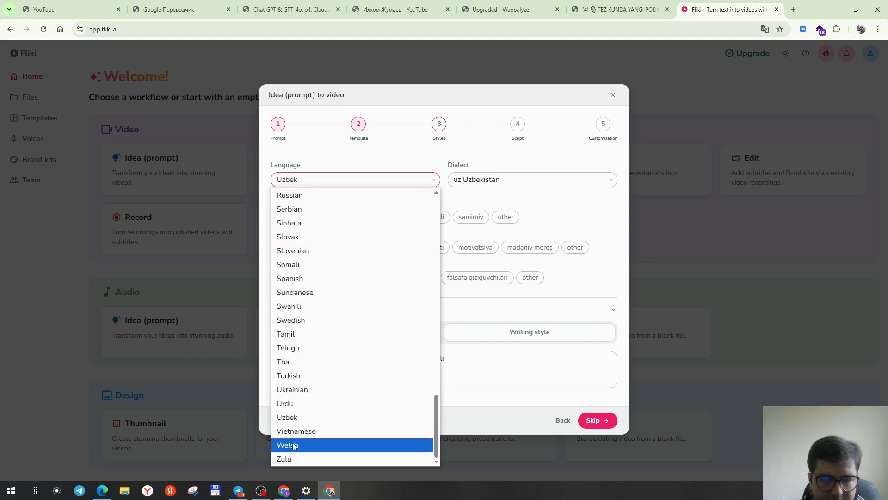
scroll(319, 302, up, 4)
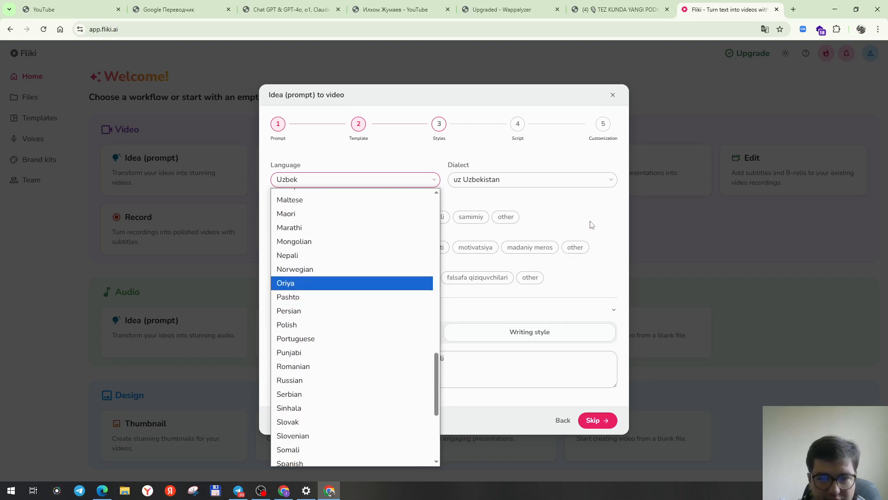
click(576, 218)
click(536, 185)
click(536, 186)
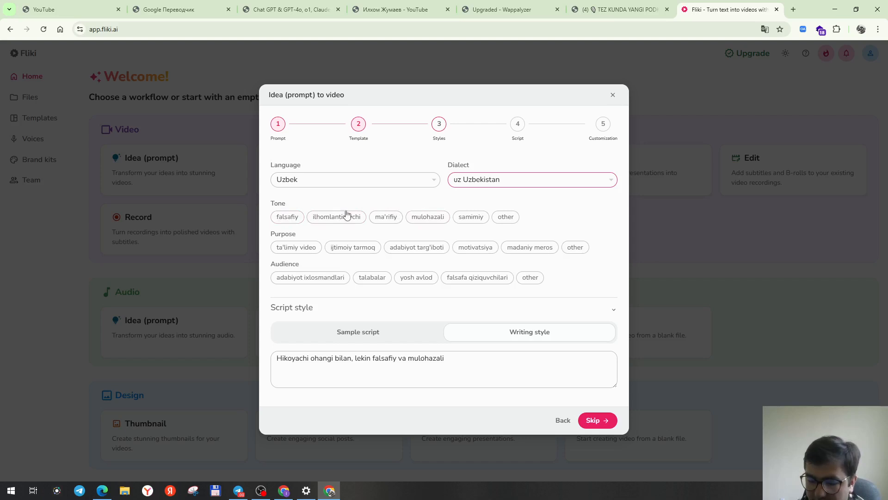
Select the falsafiy, ma'rifiy and ilhomlantiruvchi tones.
click(288, 217)
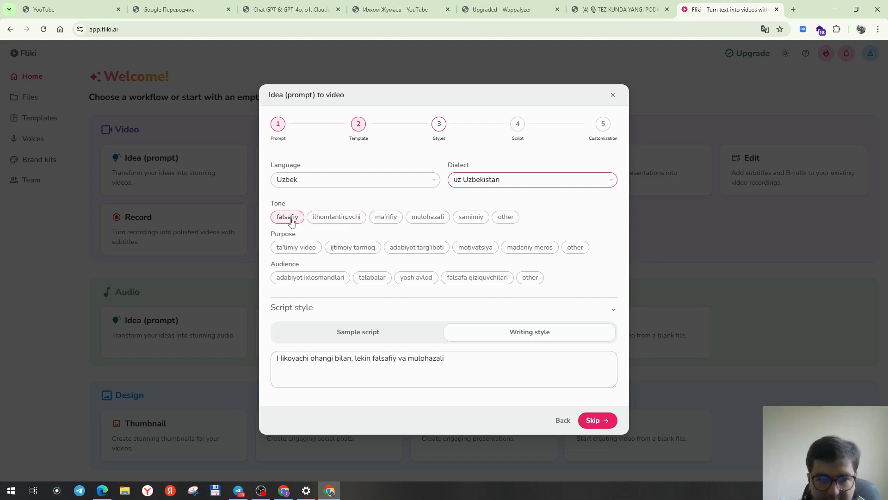
click(386, 216)
click(435, 218)
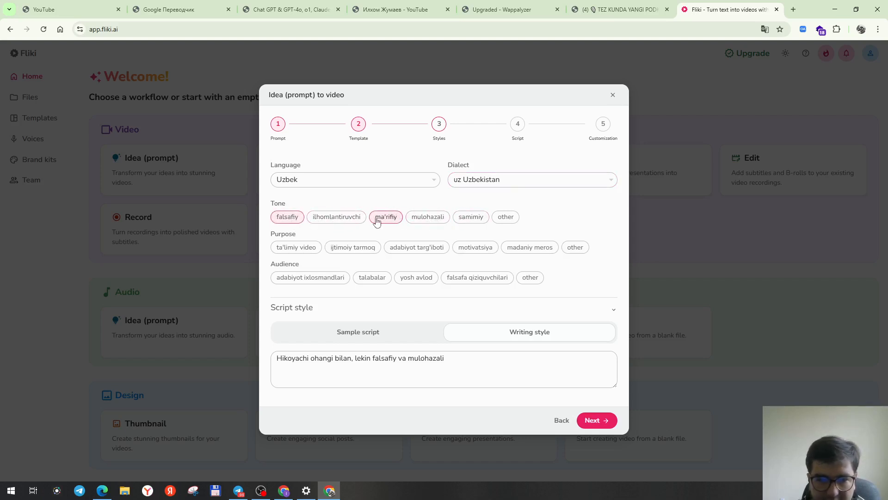
click(354, 217)
Select the purposes ta'limiy video, adabiyot targ'iboti, motivatsiya and madaniy meros.
click(301, 252)
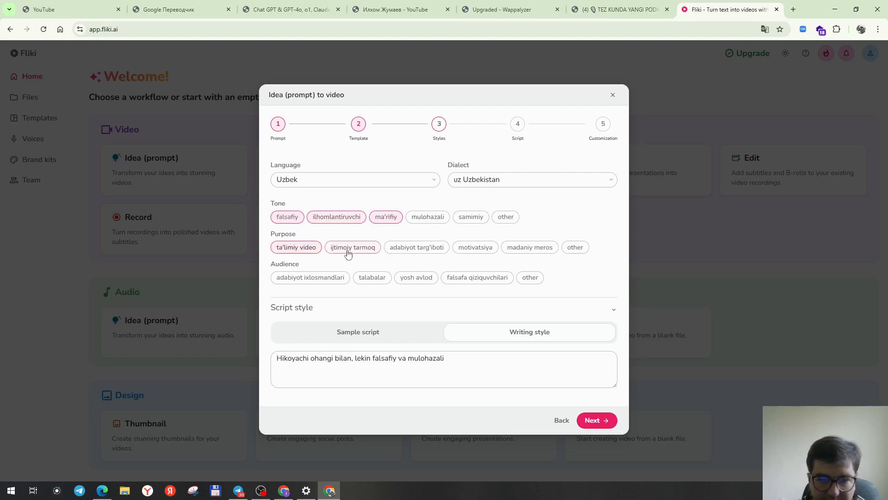
click(433, 256)
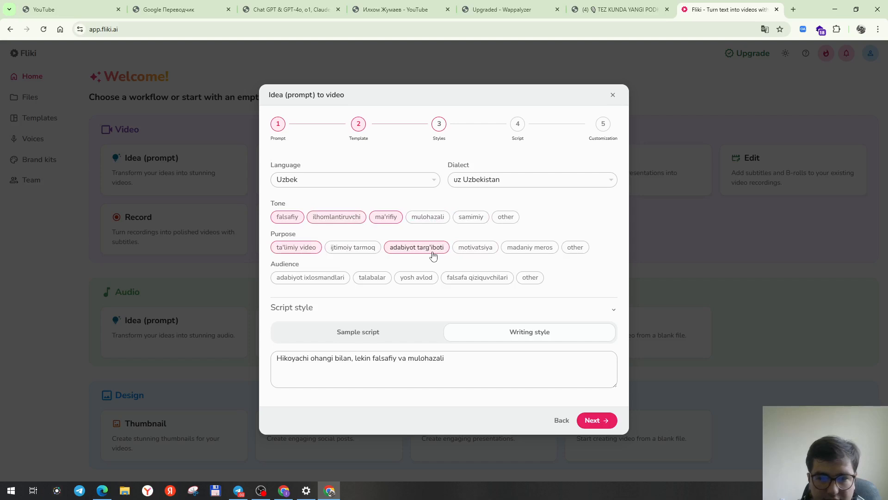
click(478, 255)
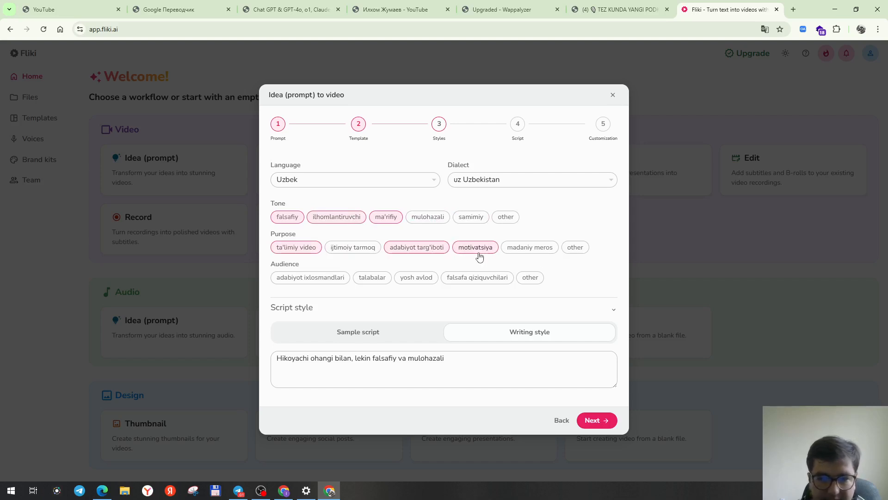
click(505, 254)
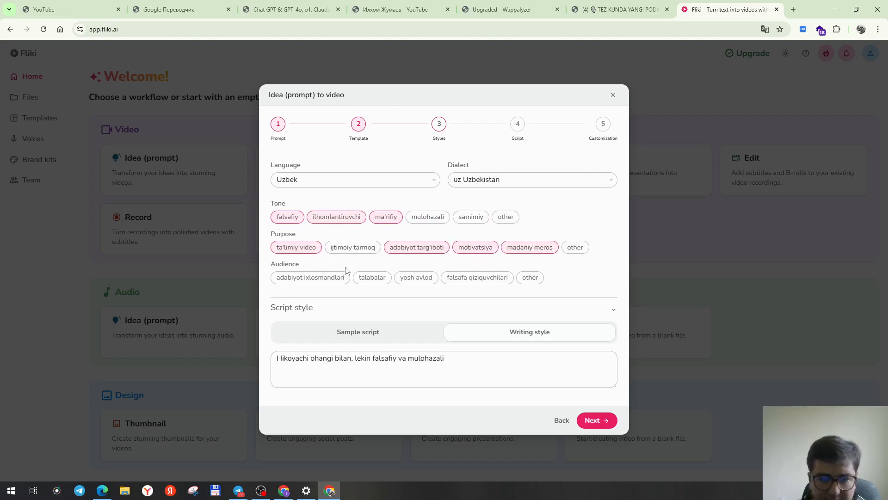
Select the audiences adabiyot ixlosmandlari, talabalar, yosh avlod and falsafa qiziquvchilari.
click(322, 280)
click(375, 278)
click(402, 280)
click(483, 280)
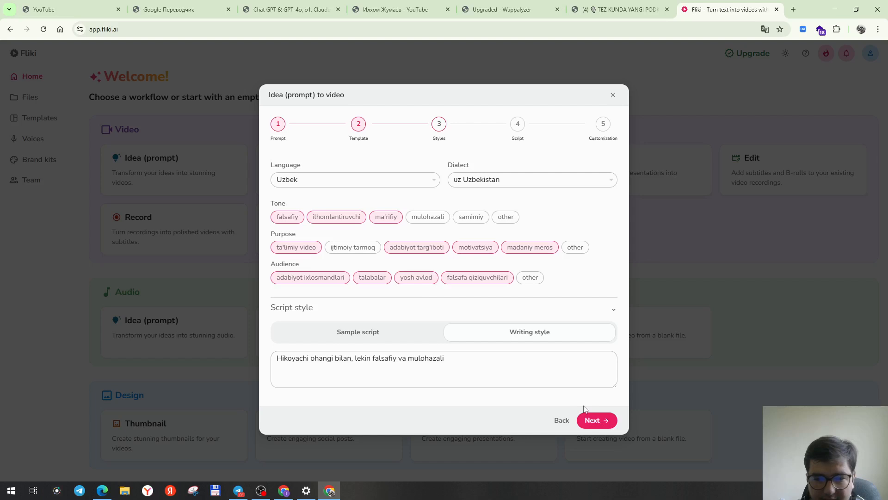
Keep the writing style 'Hikoyachi ohangi bilan, lekin falsafiy va mulohazali' and proceed to generate the script.
click(294, 368)
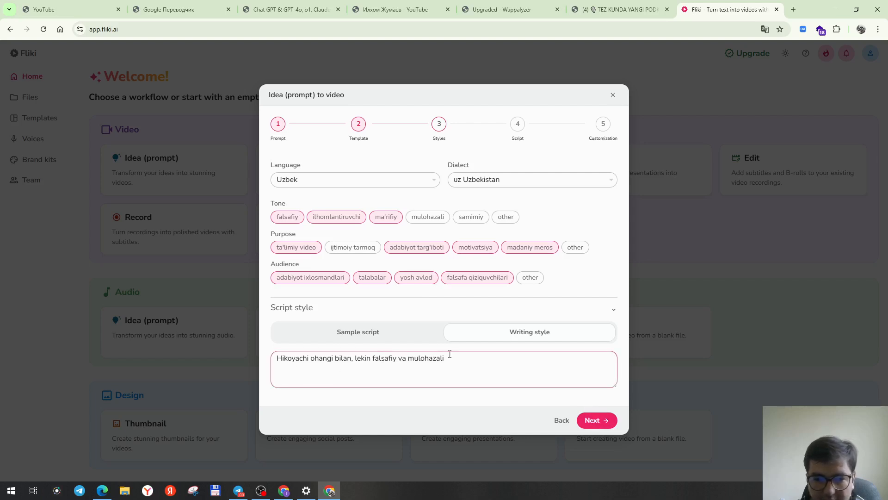
drag(456, 358, 234, 354)
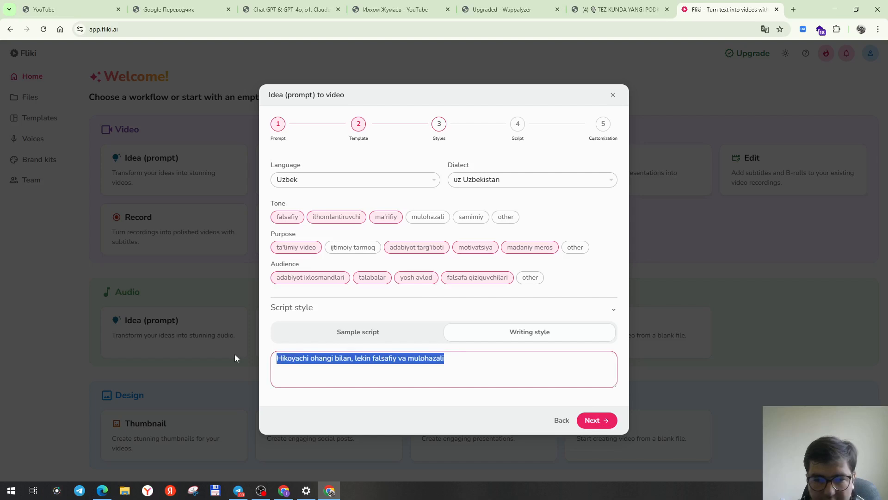
click(407, 359)
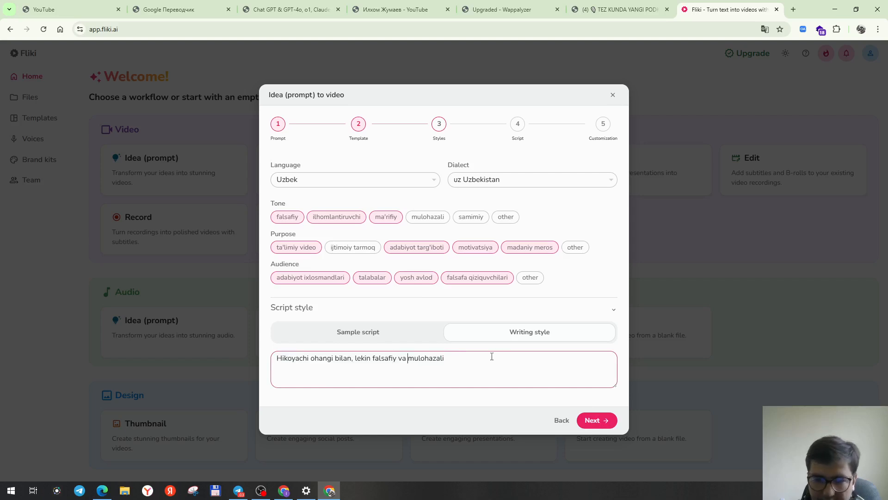
click(592, 420)
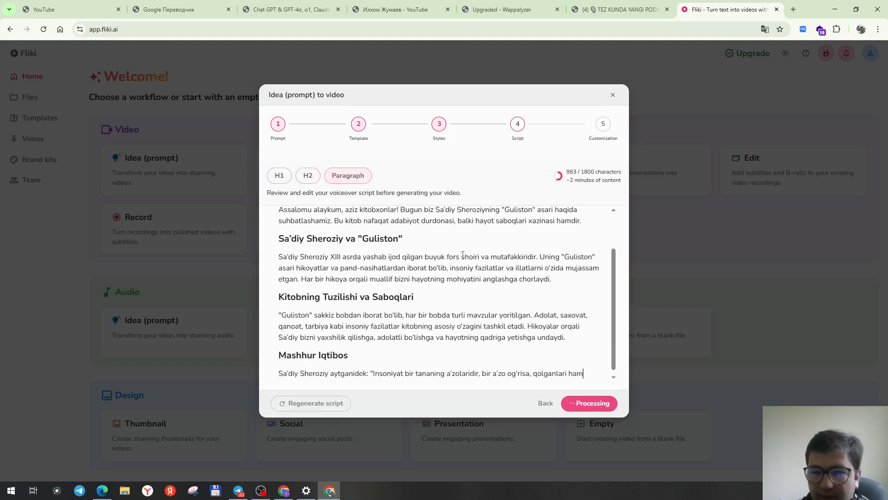
Read through the generated voiceover script and continue to the customization step.
scroll(462, 255, down, 1)
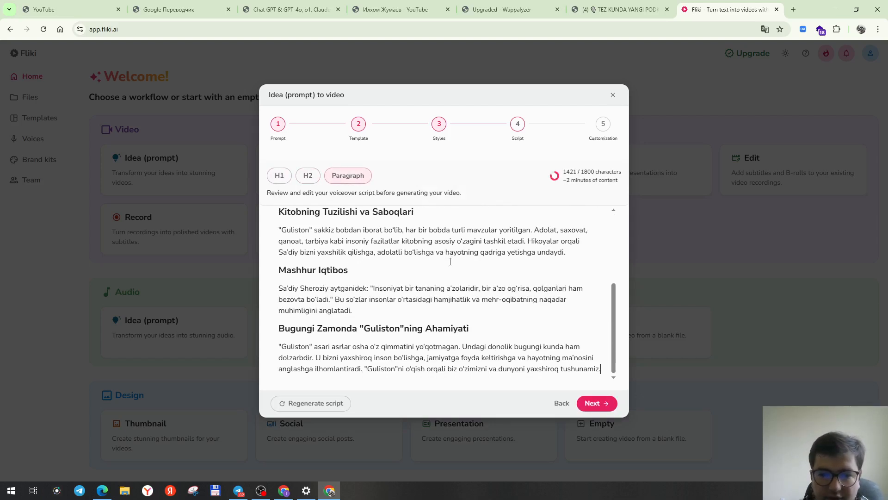
scroll(363, 260, up, 3)
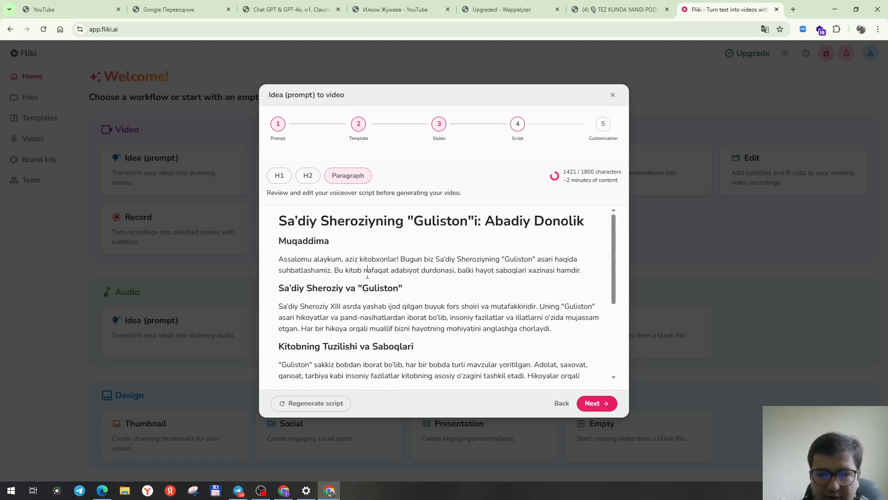
drag(581, 270, 499, 271)
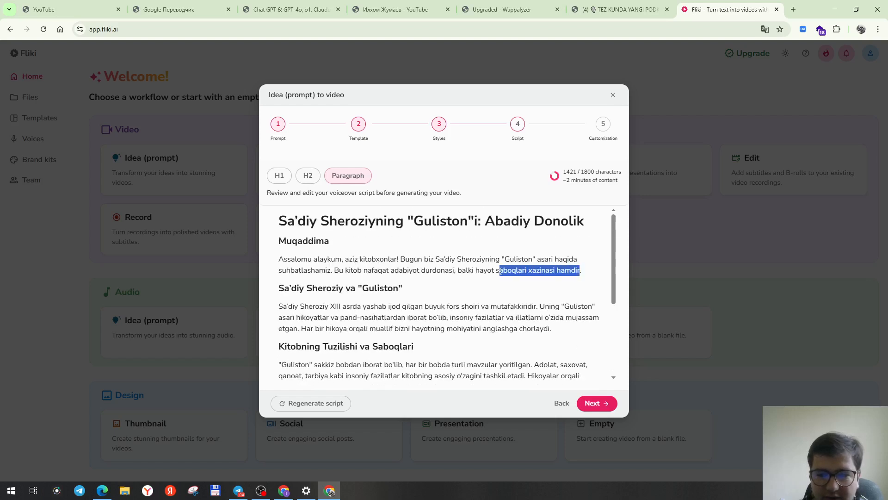
scroll(461, 301, down, 1)
click(462, 303)
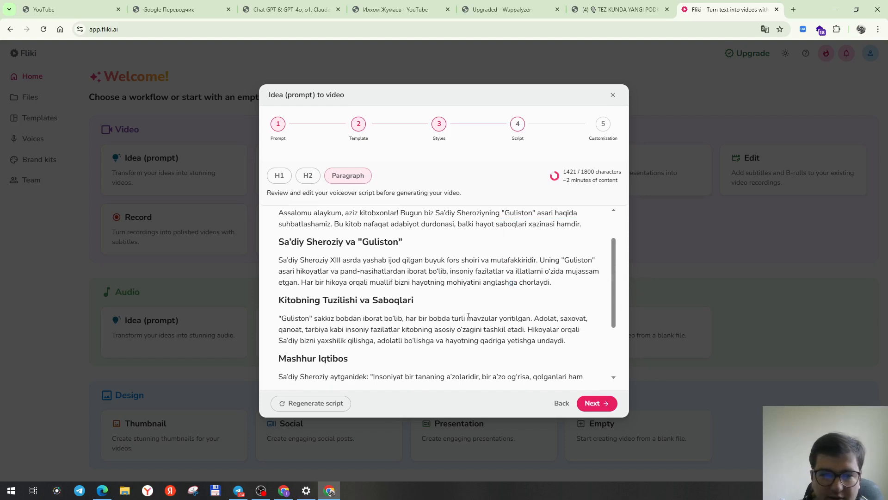
click(597, 404)
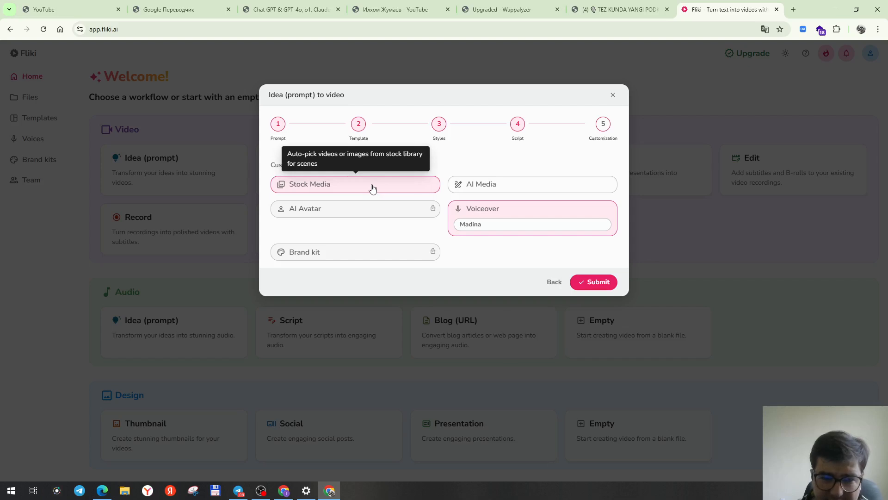
Choose AI Media with the Cinematic style as the media source for the scenes.
click(496, 189)
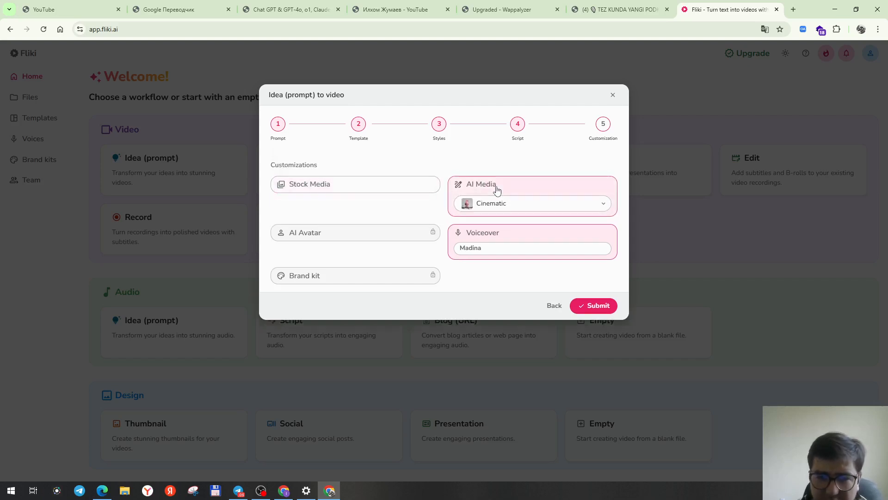
click(550, 209)
click(550, 207)
click(548, 206)
click(548, 207)
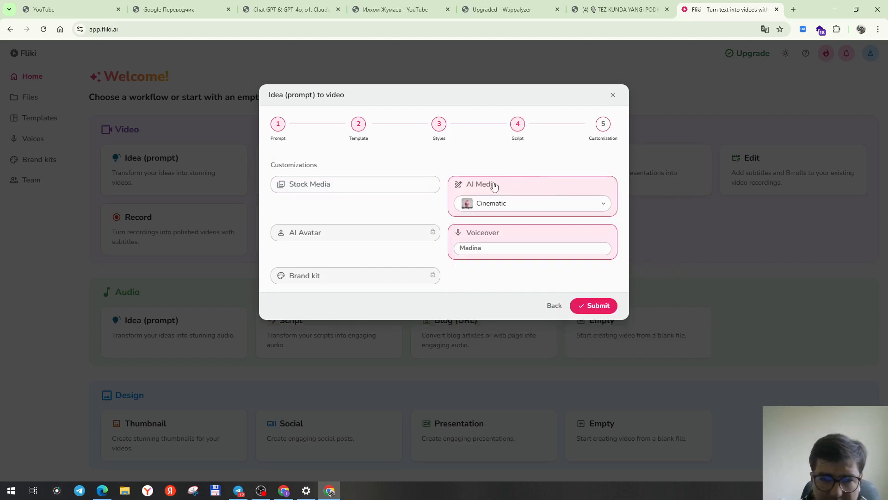
click(405, 237)
click(405, 238)
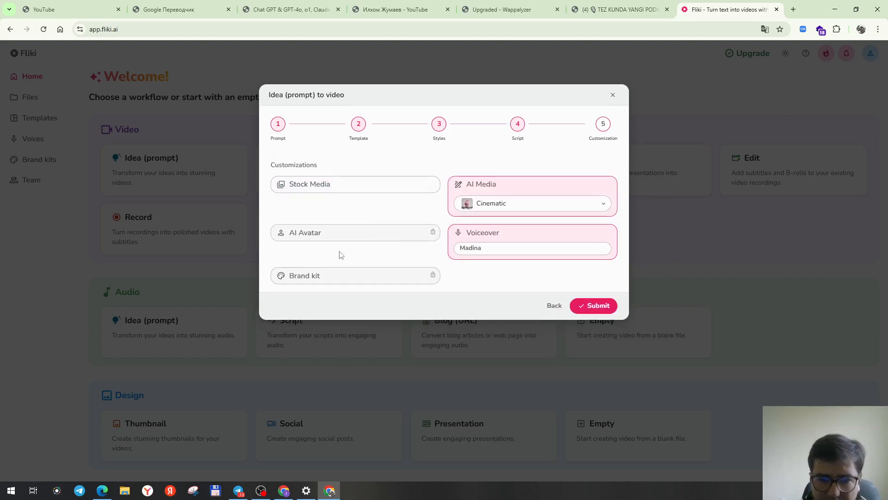
Browse the available voiceover voices and gender filter without changing the voice.
click(462, 248)
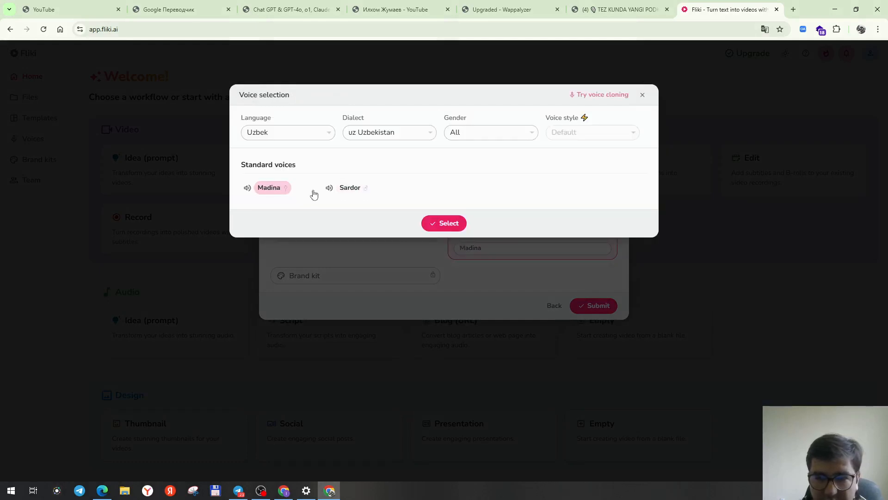
click(510, 140)
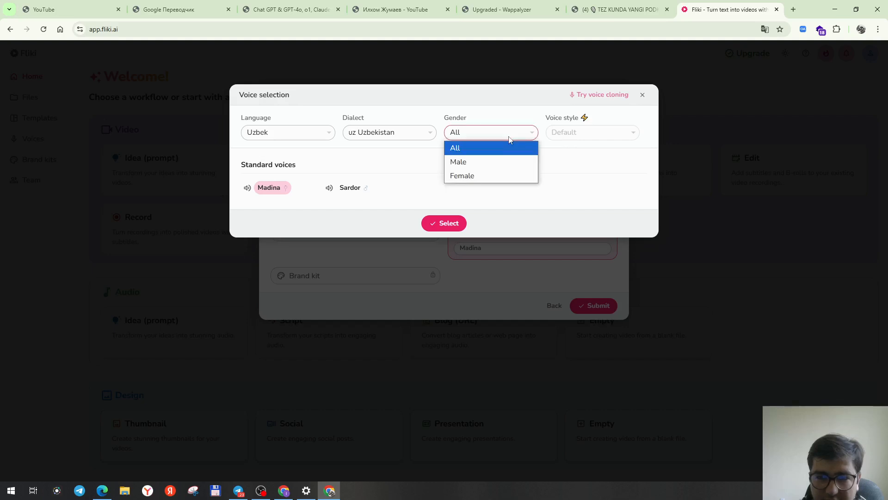
click(510, 139)
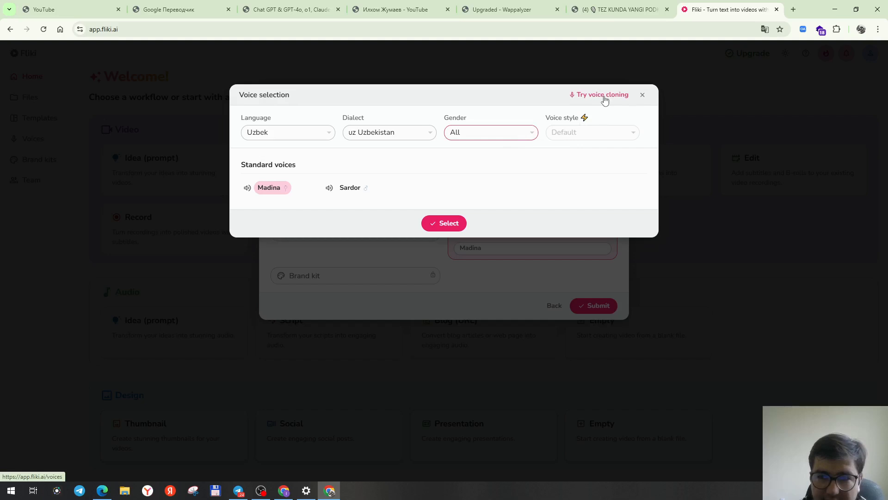
click(643, 96)
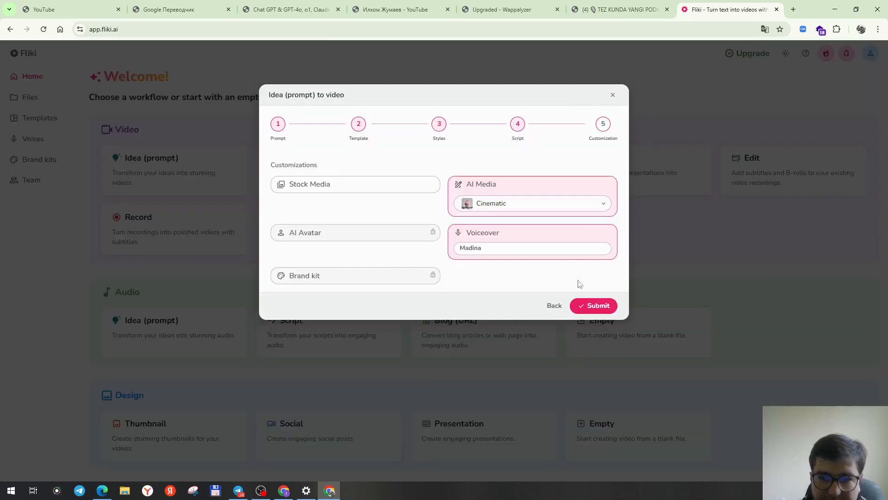
Submit the customization to generate the video, dismiss the notification prompt and pause the preview.
click(591, 308)
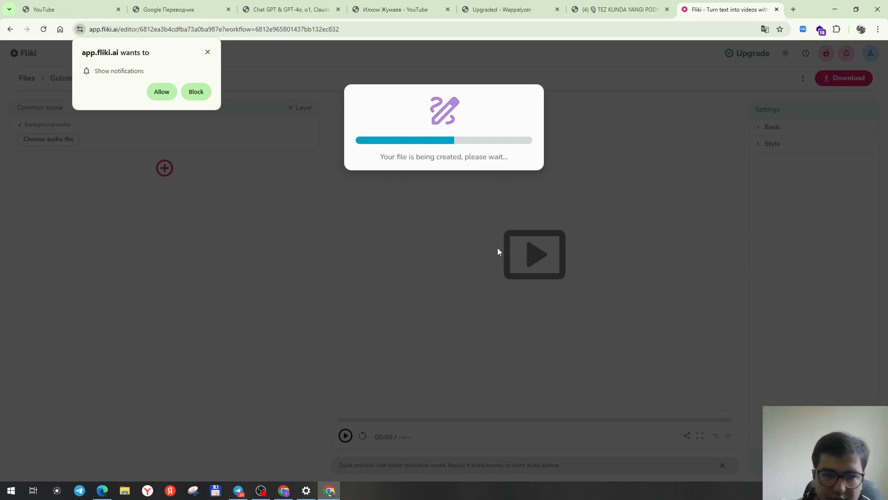
click(207, 52)
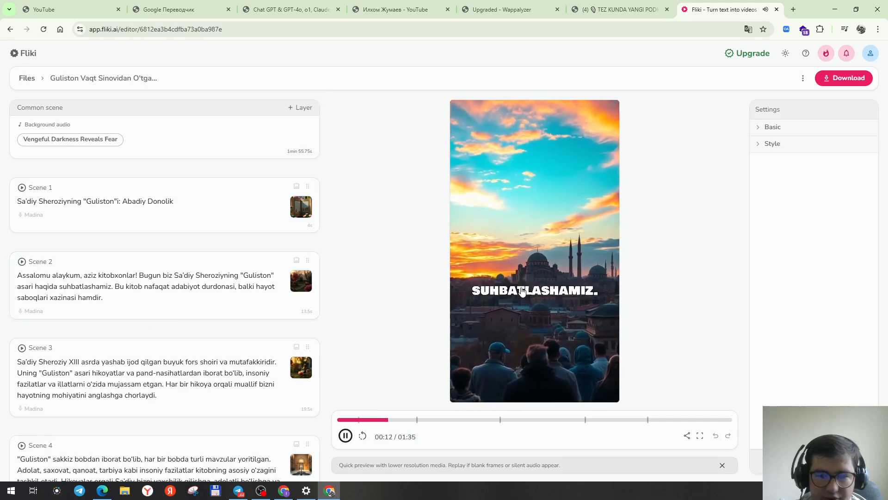
click(345, 435)
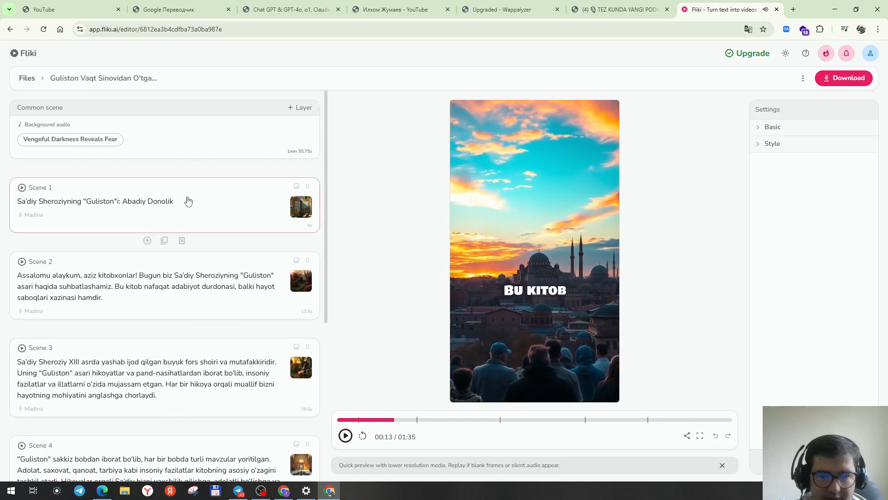
Append the author's name after 'Abadiy Donolik.' in Scene 1's voiceover text.
click(187, 200)
click(186, 150)
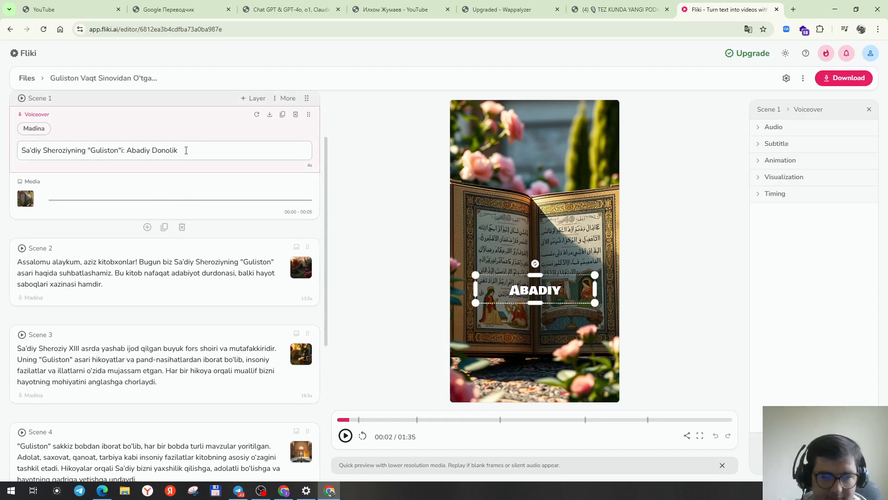
text(Jumayev Ilhom)
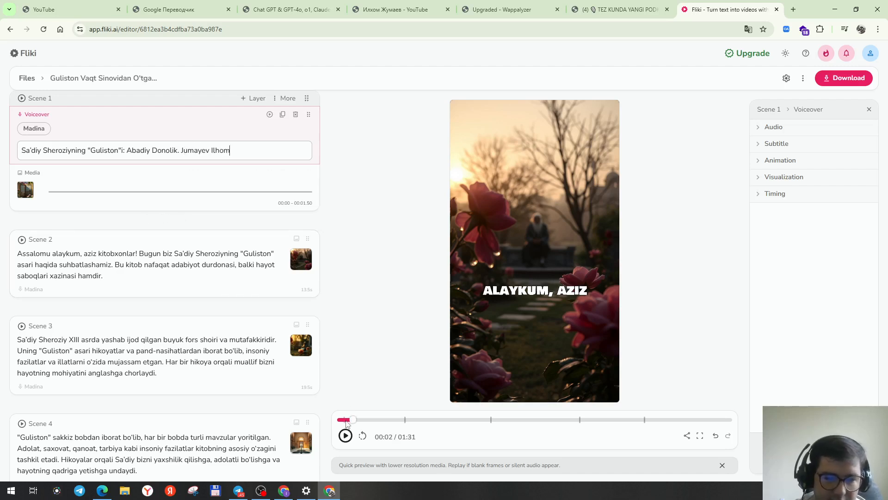
Preview the video and examine Scene 1's audio, subtitle, animation, visualization and timing settings.
click(331, 420)
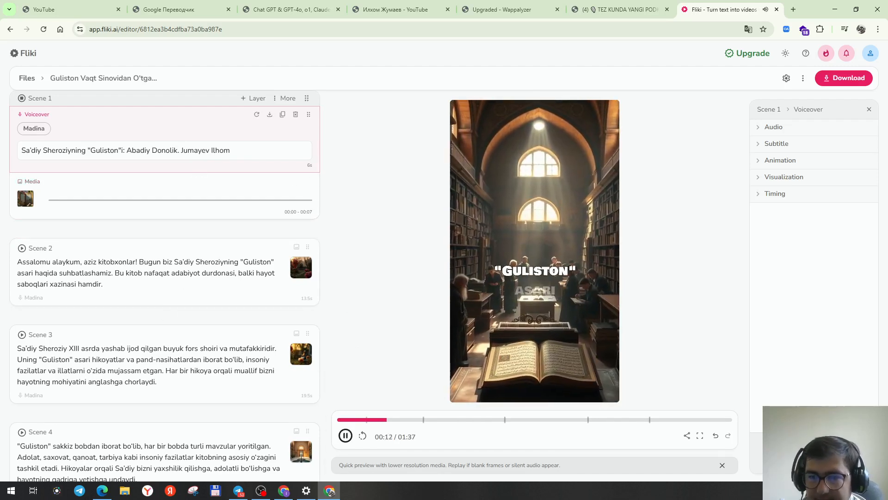
click(765, 130)
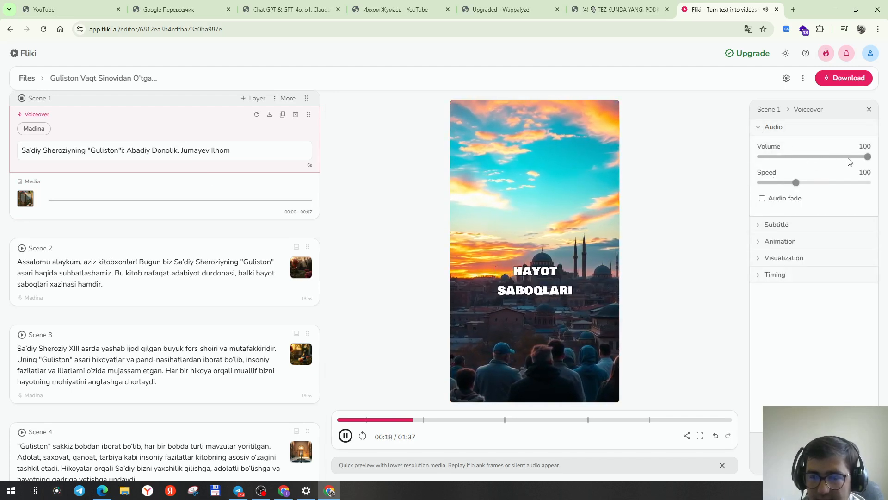
click(792, 224)
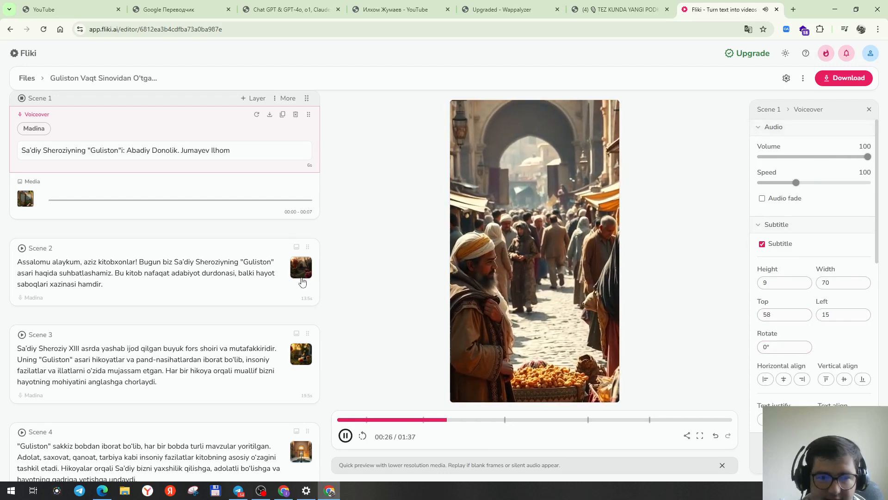
click(769, 127)
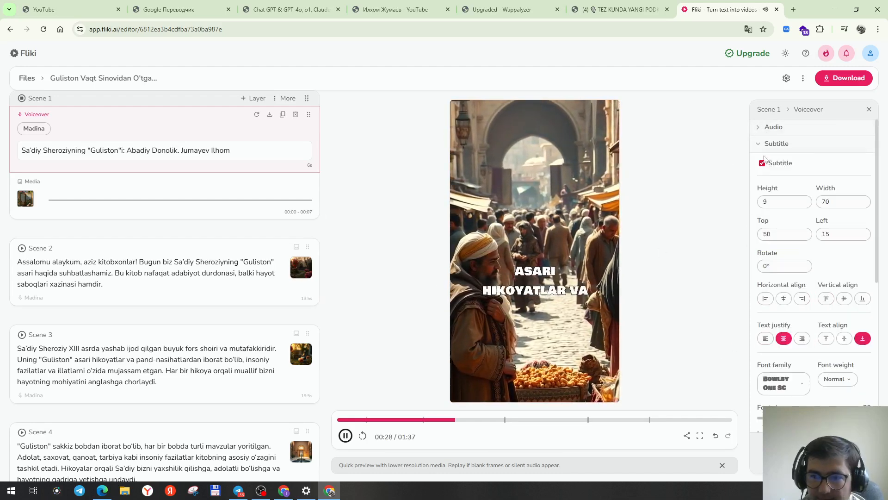
click(767, 144)
click(767, 161)
click(767, 162)
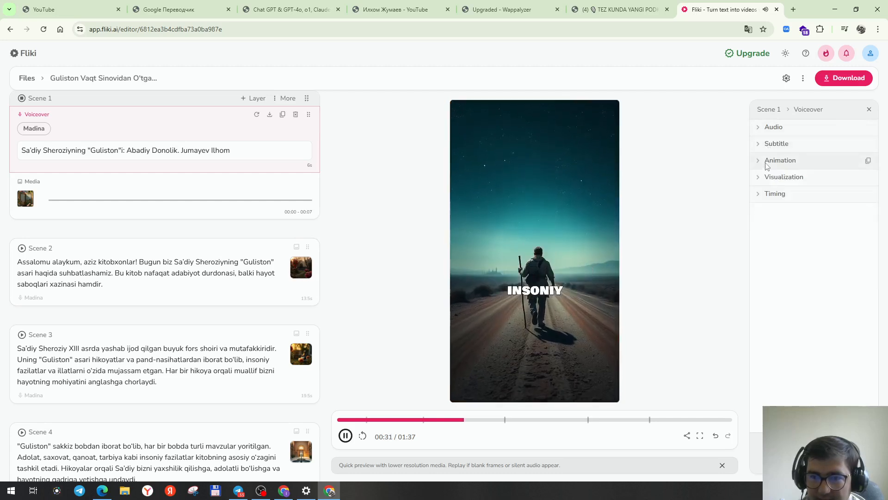
click(772, 178)
click(772, 180)
click(771, 194)
click(772, 195)
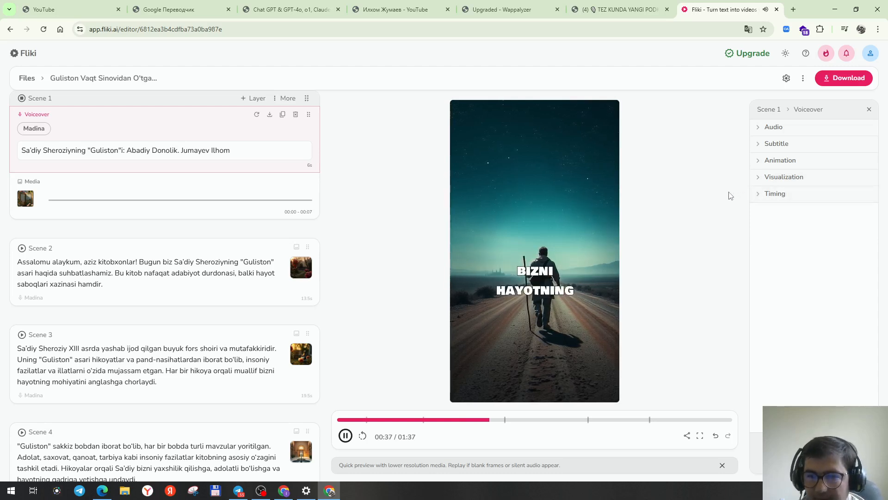
click(345, 435)
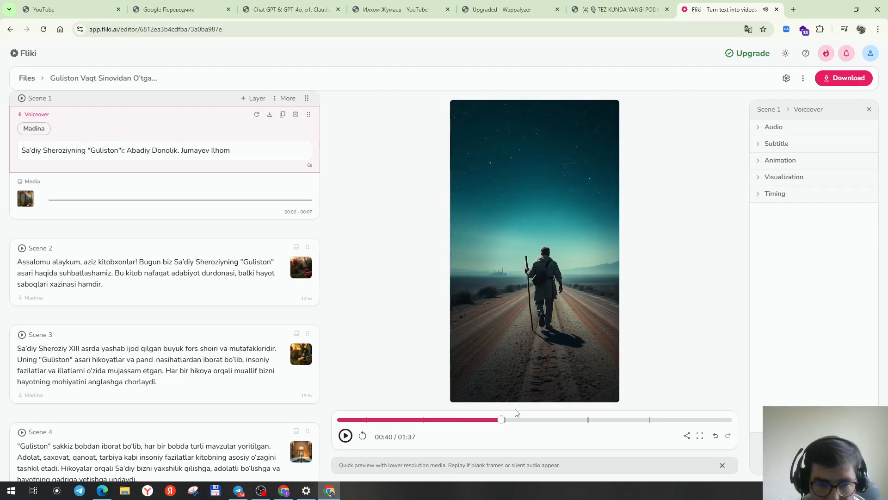
Export the video at 720p in mp4 format, allow notifications, and download the MP4 file.
click(834, 80)
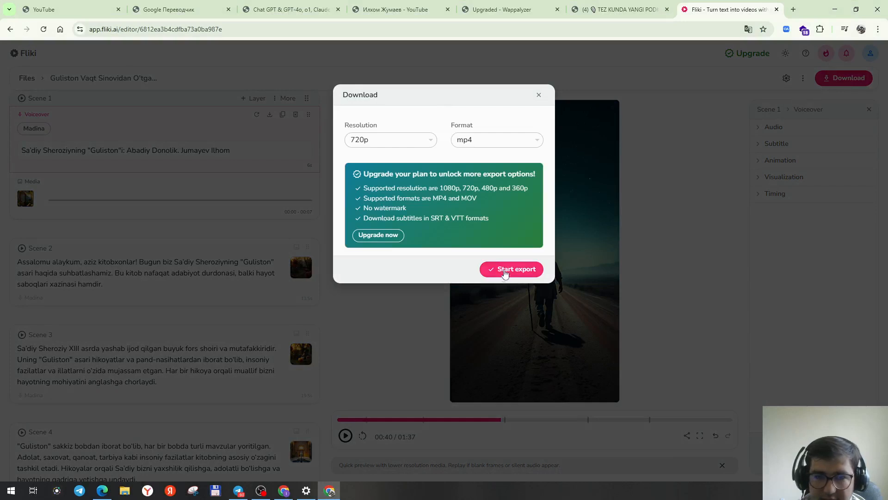
click(416, 141)
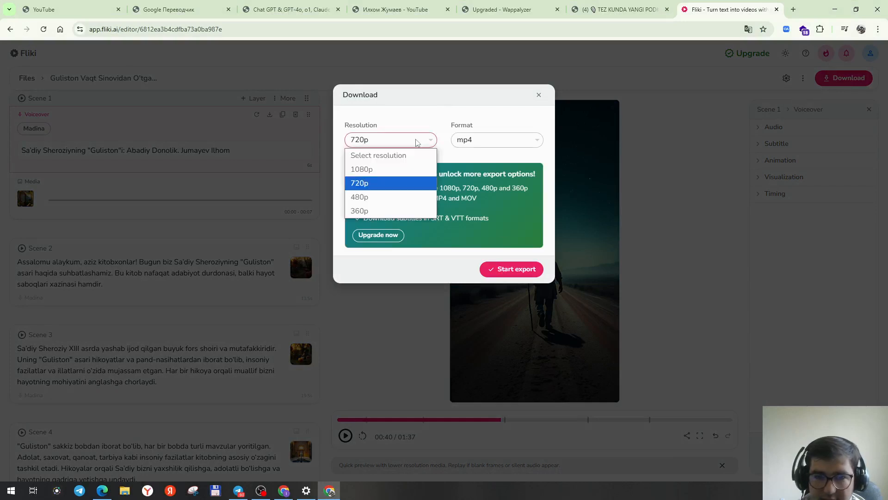
click(365, 188)
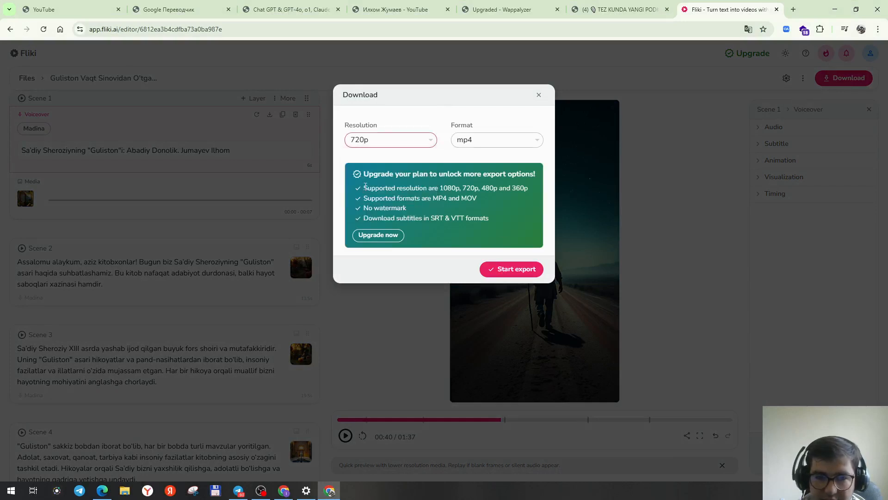
click(513, 269)
click(516, 135)
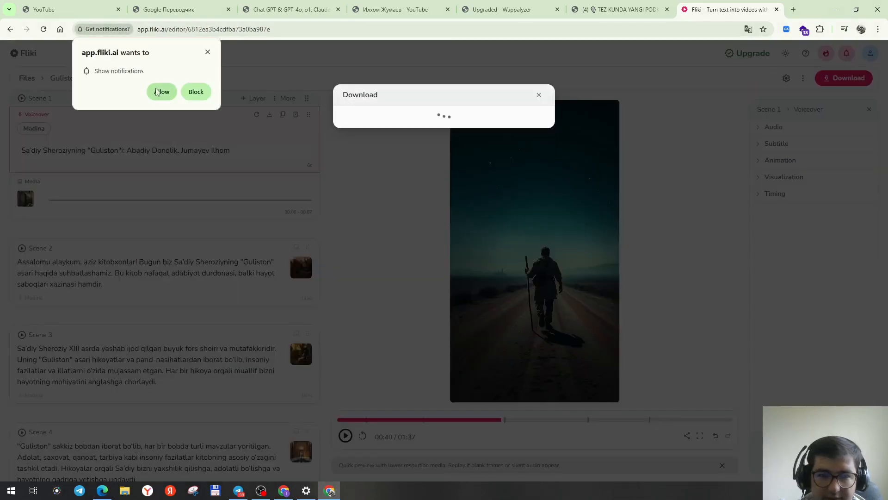
click(160, 91)
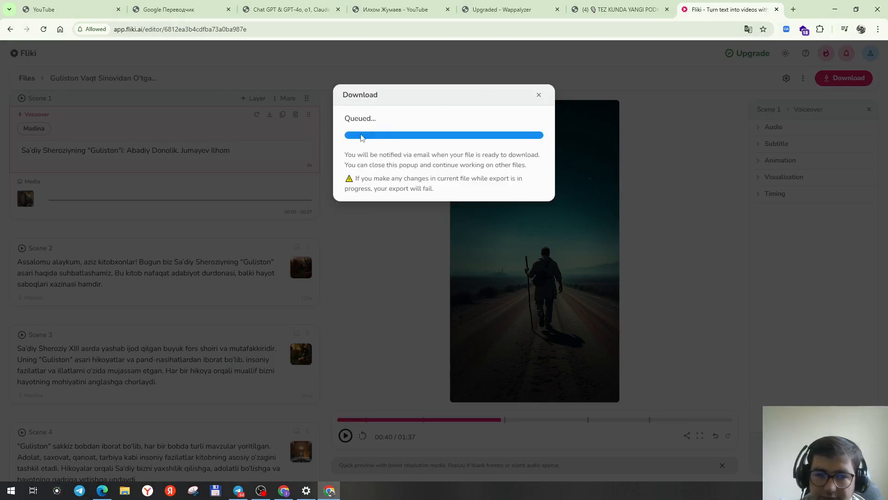
click(527, 397)
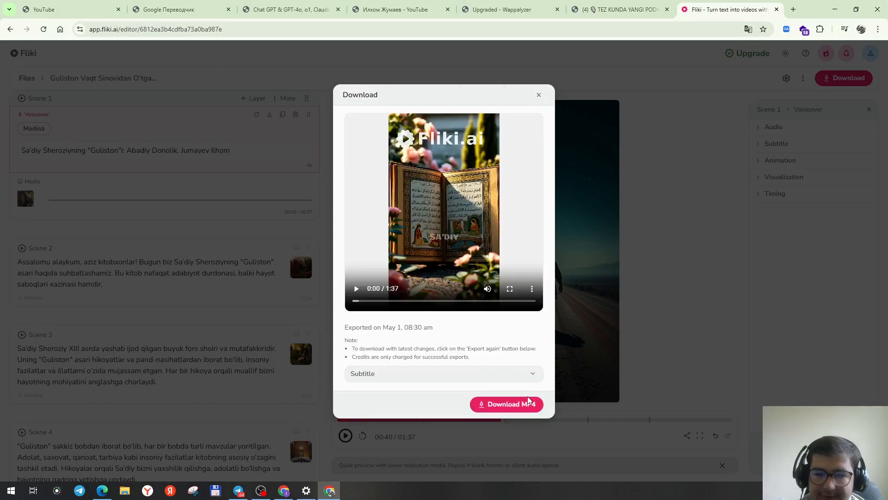
click(559, 98)
click(828, 31)
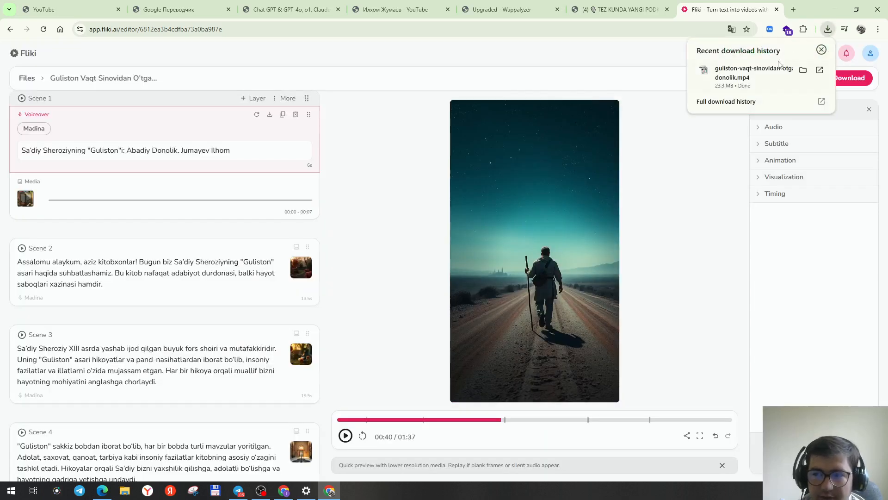
Play the downloaded MP4 file from the download history and close the player.
click(776, 74)
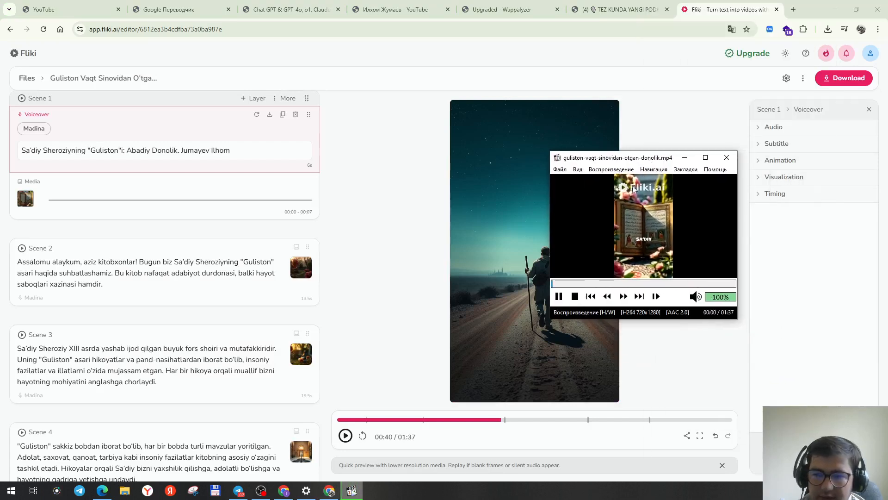
click(728, 158)
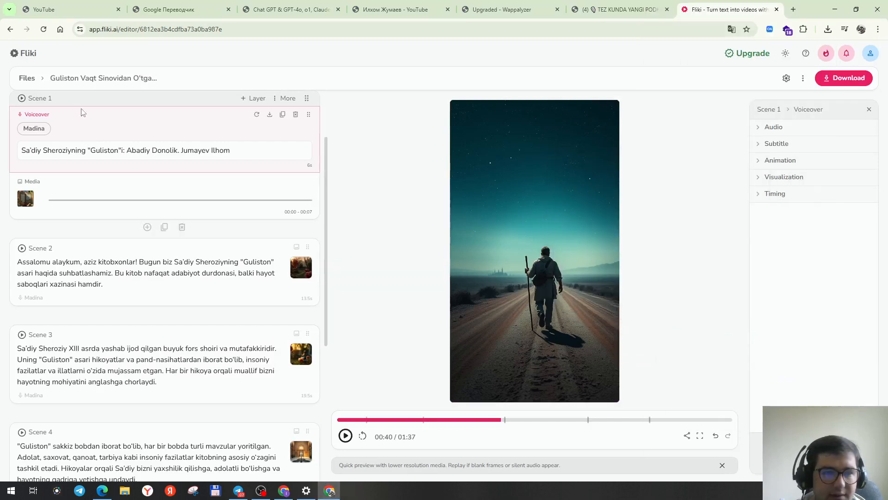
Return to the home page and start a new Presentation design.
click(23, 53)
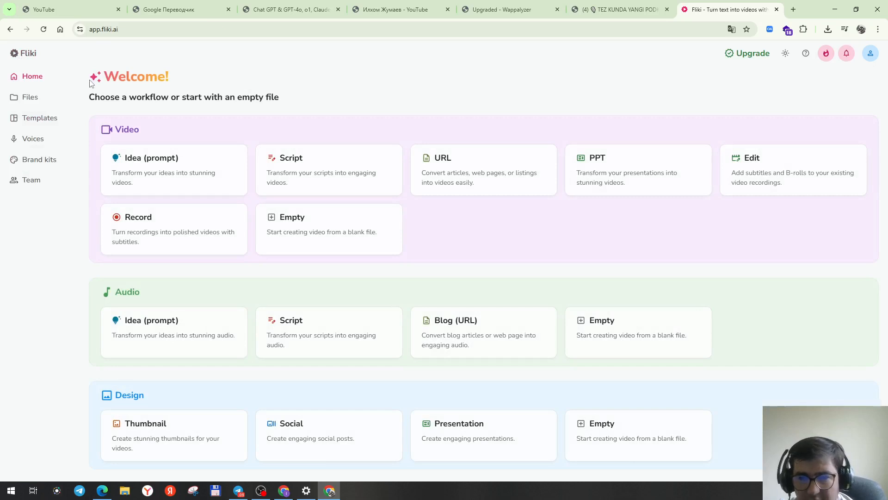
click(487, 438)
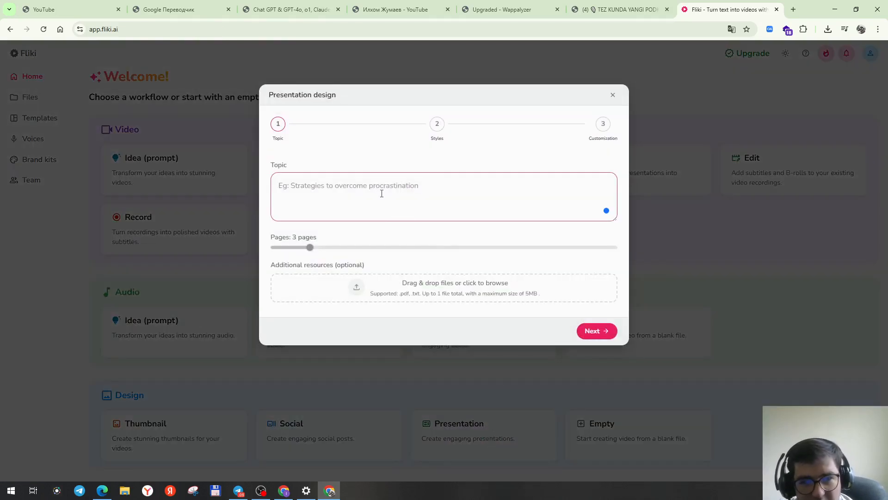
Copy the Uzbek-language Gulistan prompt from the ChatGPT conversation.
drag(887, 150, 692, 127)
click(766, 117)
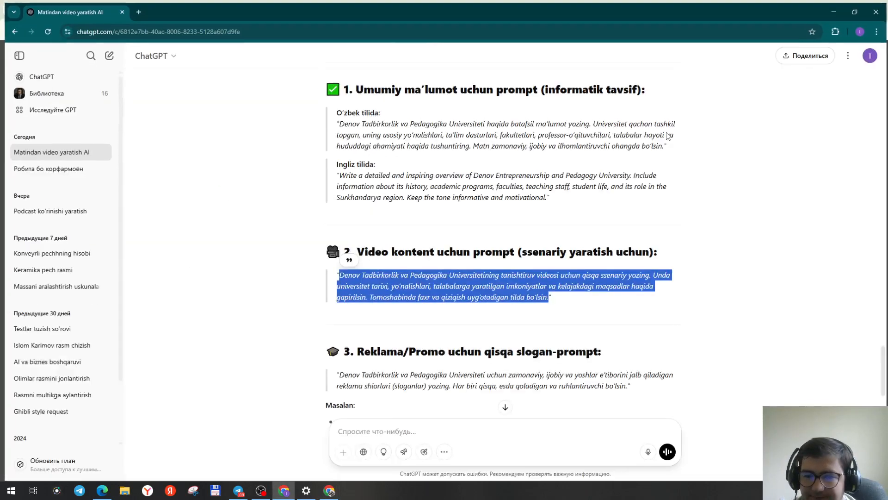
click(370, 426)
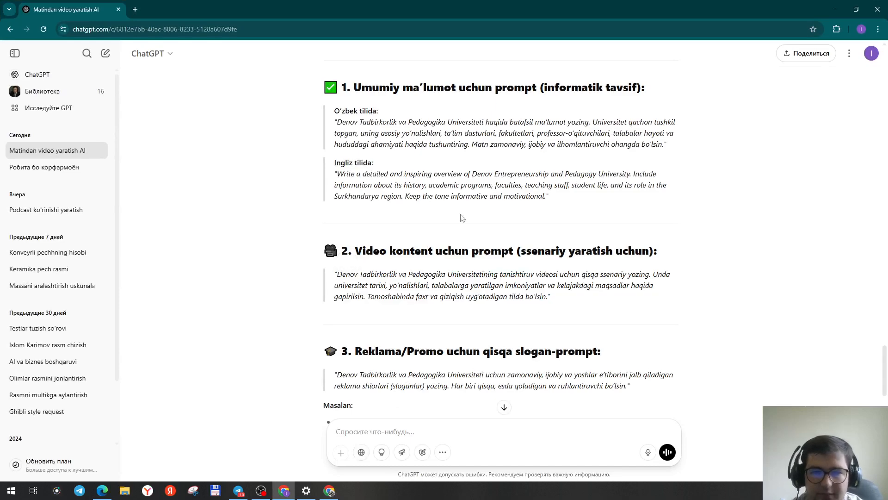
scroll(431, 170, up, 15)
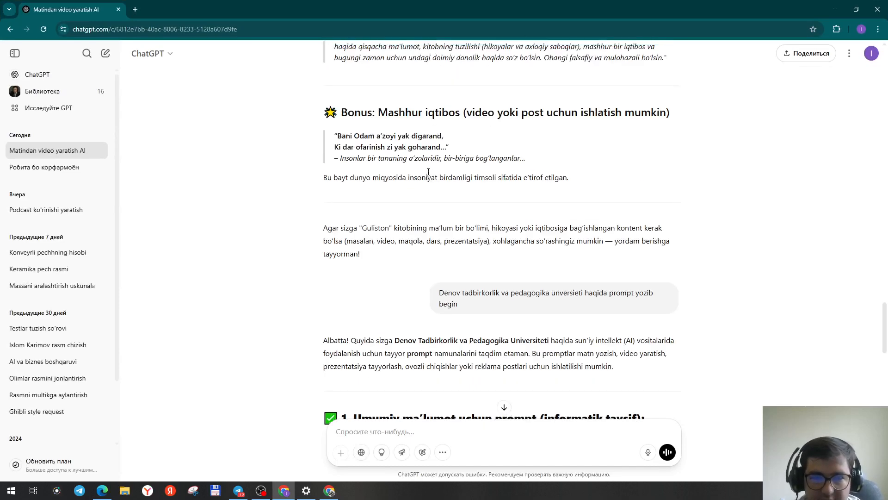
scroll(419, 250, up, 2)
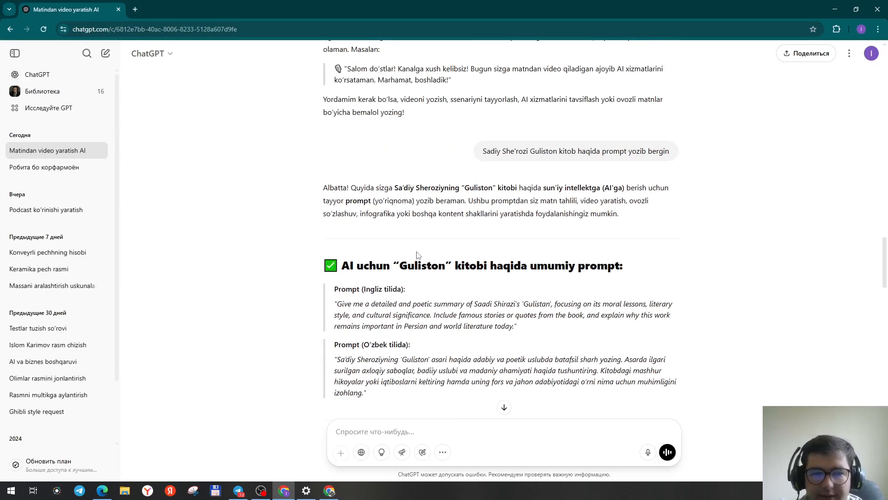
scroll(418, 256, down, 2)
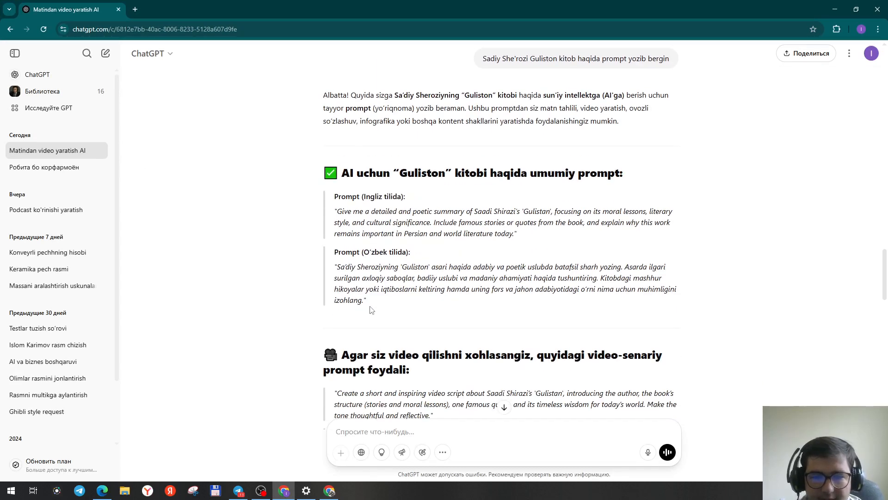
drag(372, 306, 336, 272)
right_click(350, 268)
click(403, 291)
right_click(386, 282)
click(407, 293)
Paste the Uzbek prompt into the presentation Topic field and set the page count to 5.
click(835, 9)
right_click(389, 204)
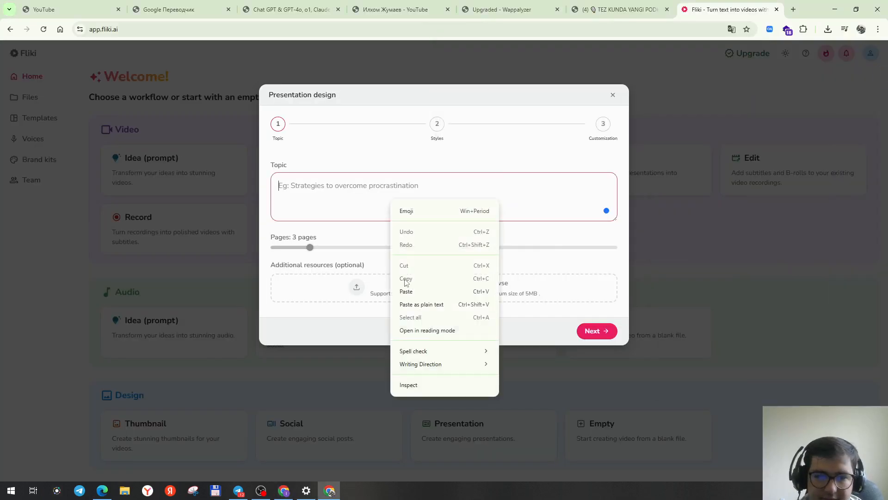
click(404, 290)
drag(309, 248, 345, 251)
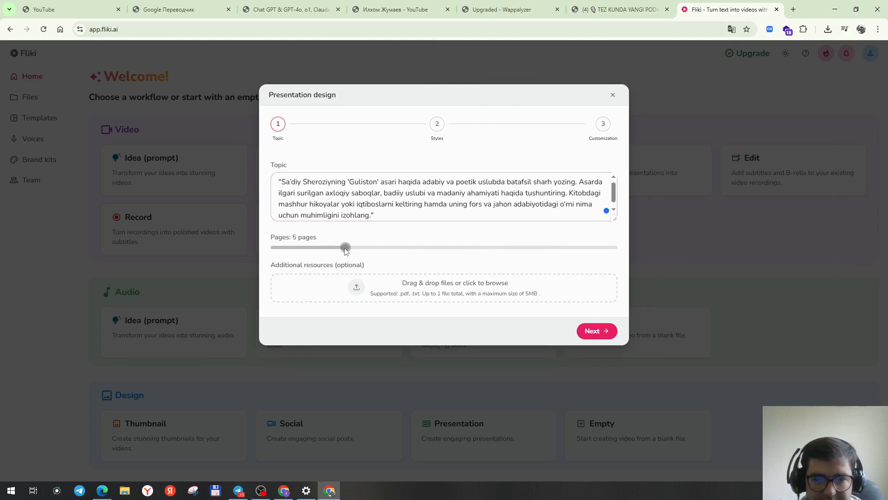
Choose tones tahliliy, ma'rifiy, ilmiy-ommabop and purposes ma'ruza, taqdimot, ilmiy maqola, adabiy sharh.
click(595, 332)
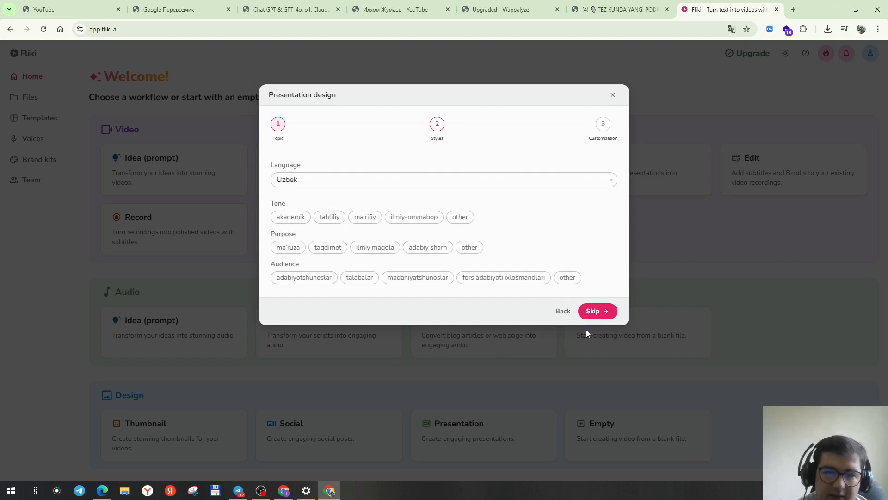
click(340, 217)
click(360, 217)
click(426, 218)
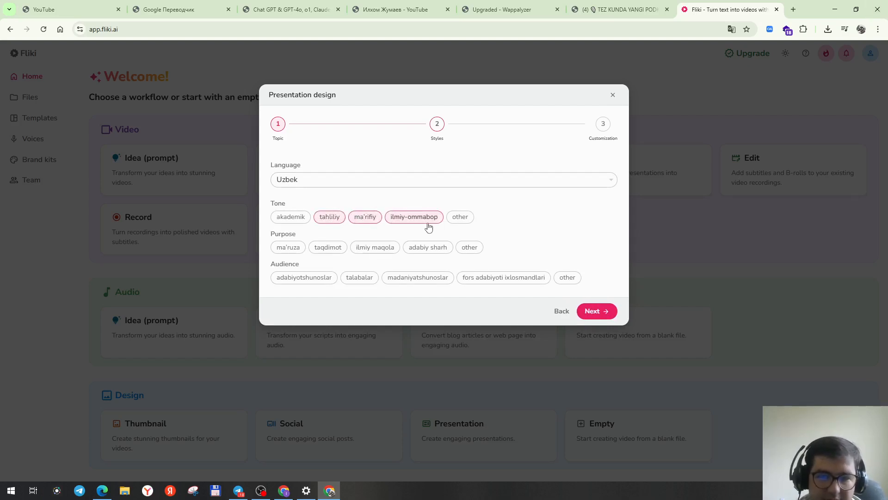
click(289, 248)
click(327, 250)
click(382, 252)
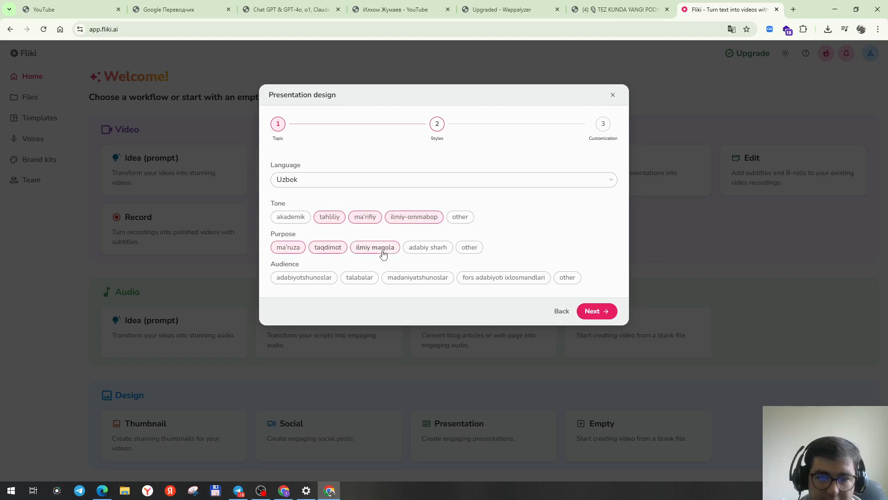
click(428, 252)
Select all four audience options and submit the presentation design in 16:9 landscape size.
click(319, 281)
click(363, 281)
click(428, 282)
click(486, 279)
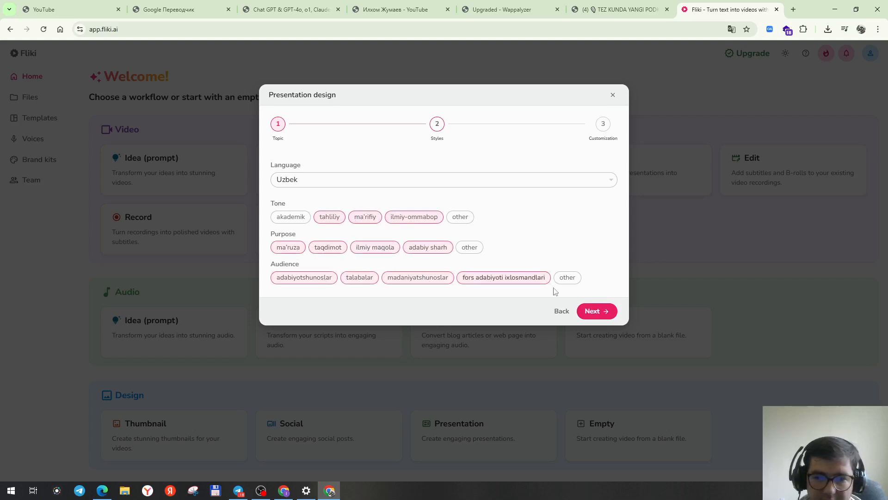
click(596, 310)
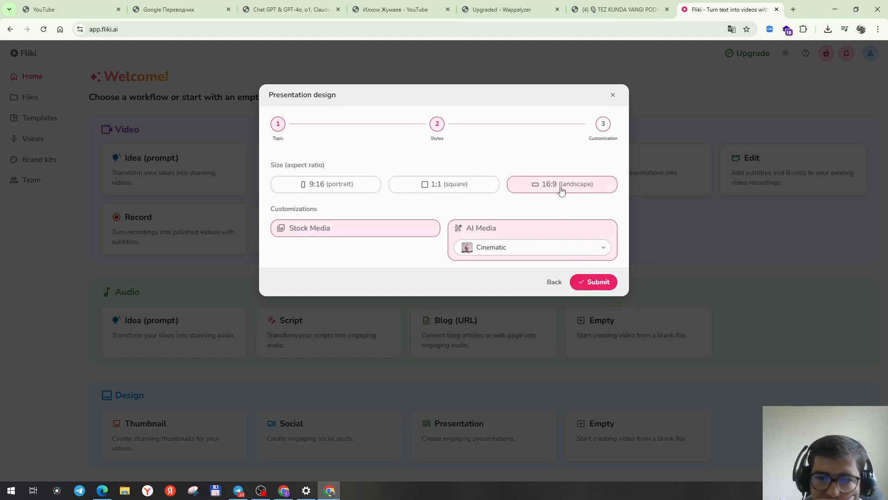
click(590, 283)
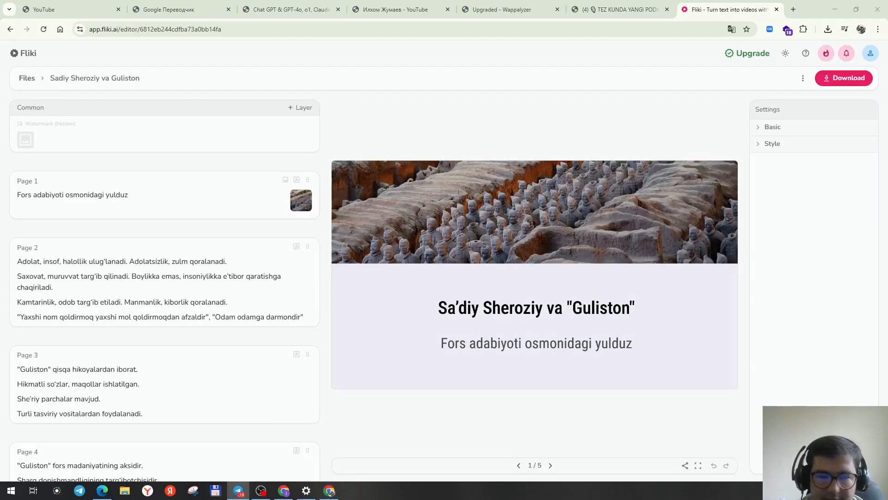
Page through the generated presentation's slides forward and back.
click(549, 466)
click(549, 466)
click(550, 466)
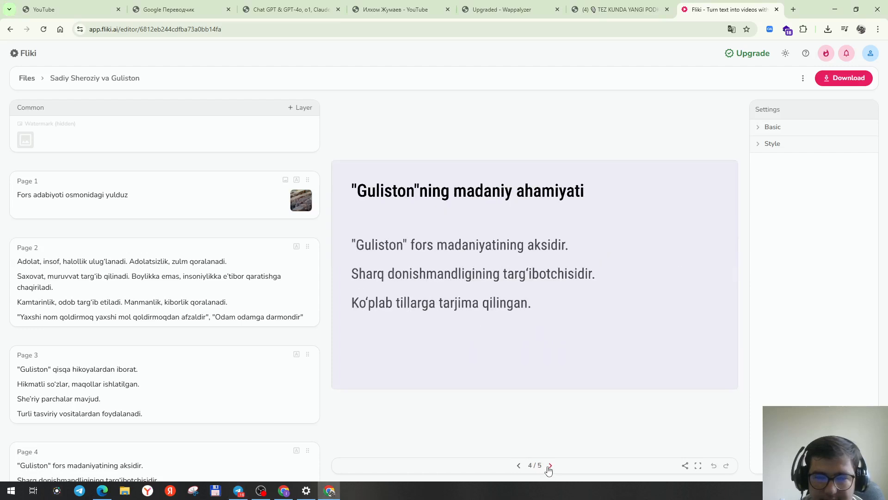
click(549, 466)
click(519, 466)
click(519, 466)
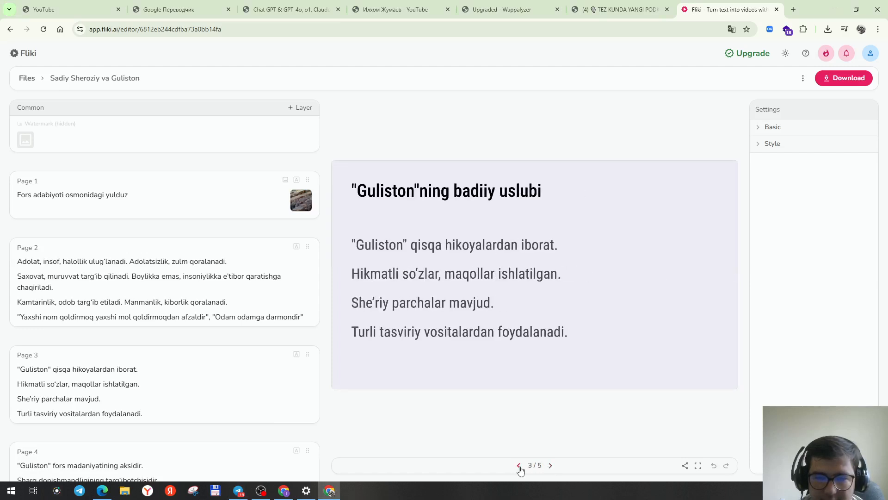
click(518, 466)
click(519, 466)
Inspect text layers on pages 1 and 2 and their typography, placement and colour settings before returning home.
click(530, 344)
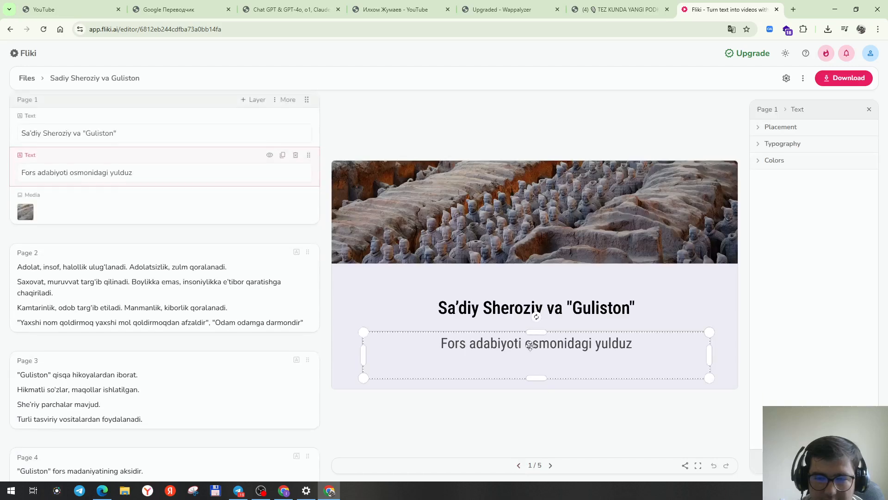
click(535, 307)
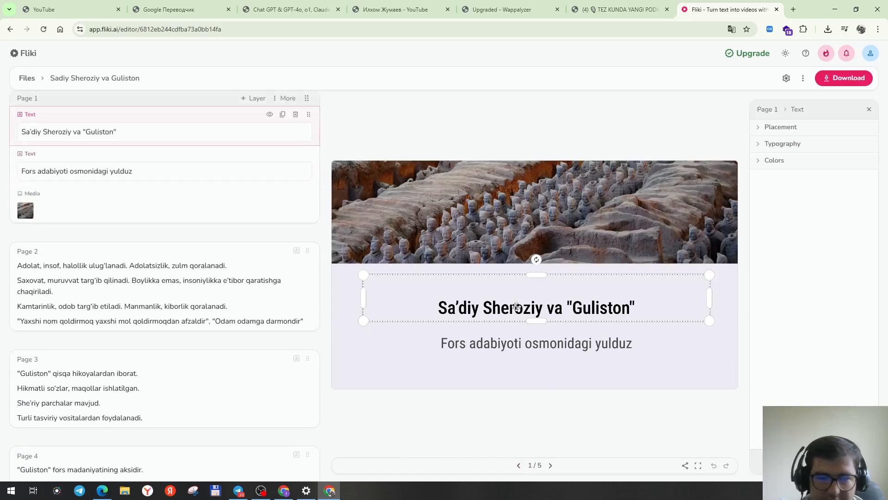
click(548, 467)
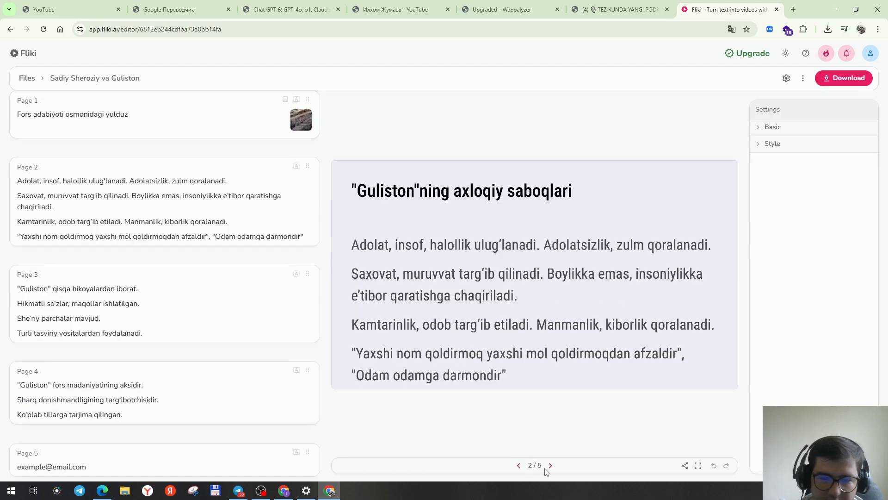
click(495, 264)
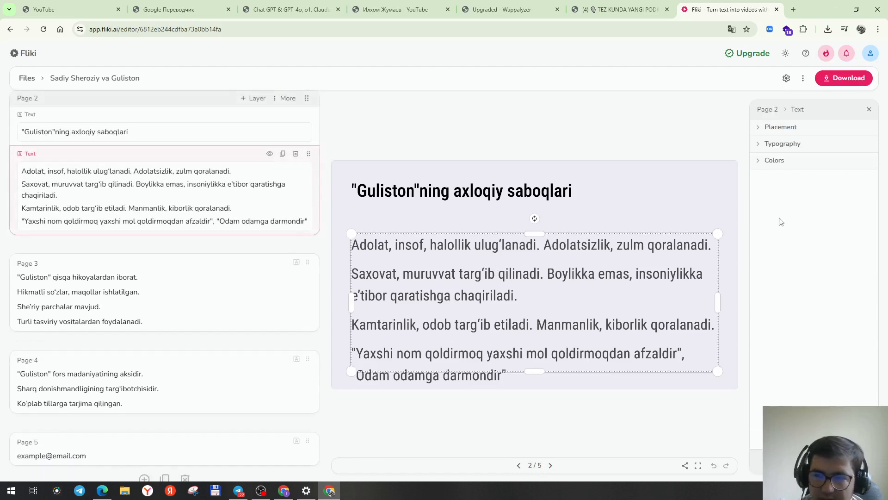
click(596, 204)
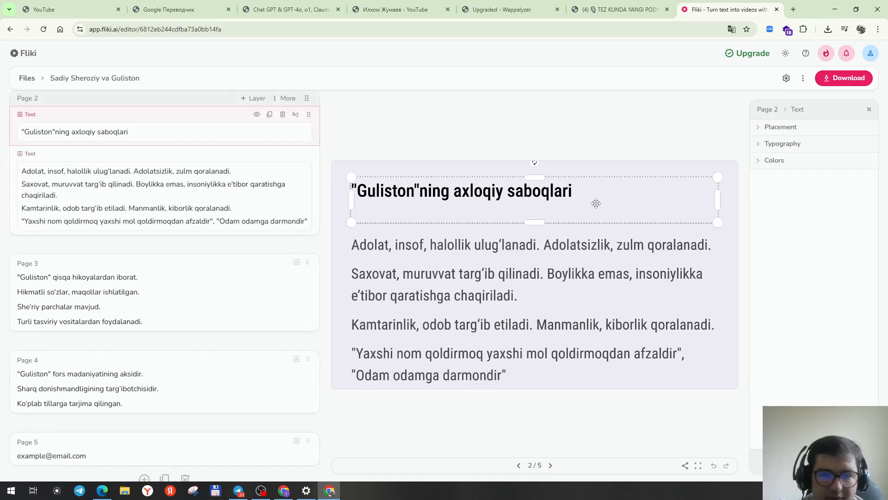
click(769, 145)
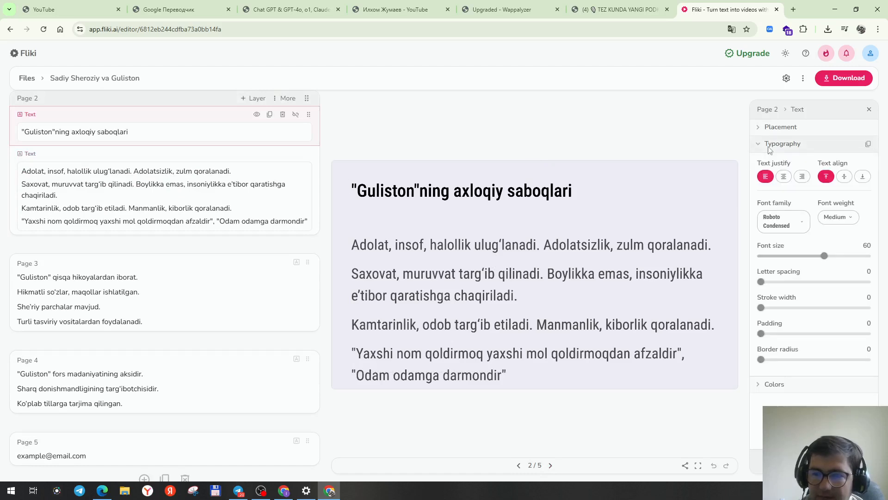
click(770, 145)
click(769, 127)
click(769, 128)
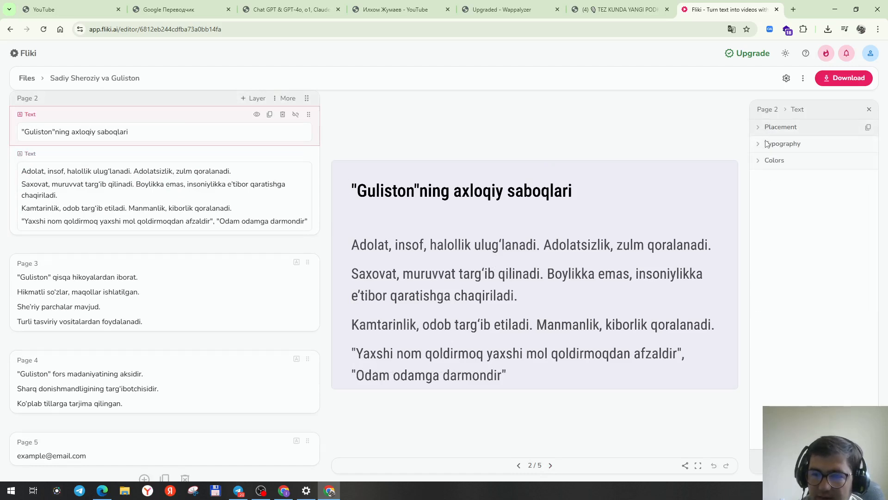
click(769, 160)
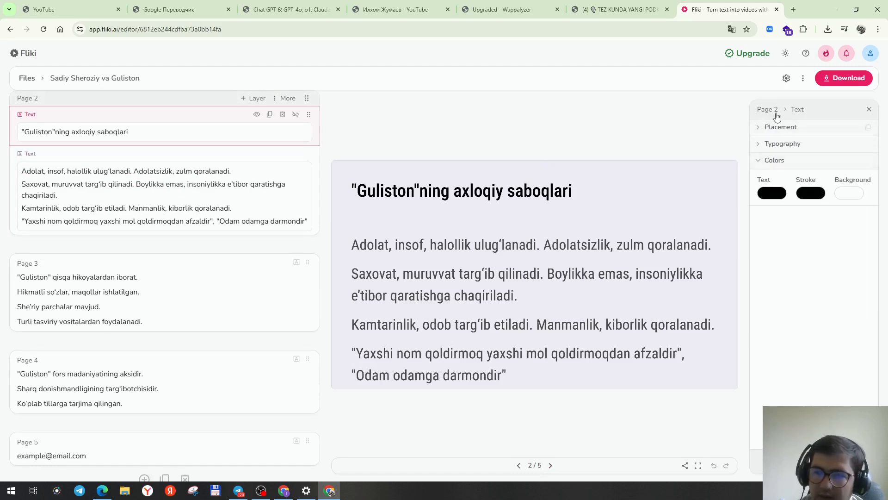
click(23, 53)
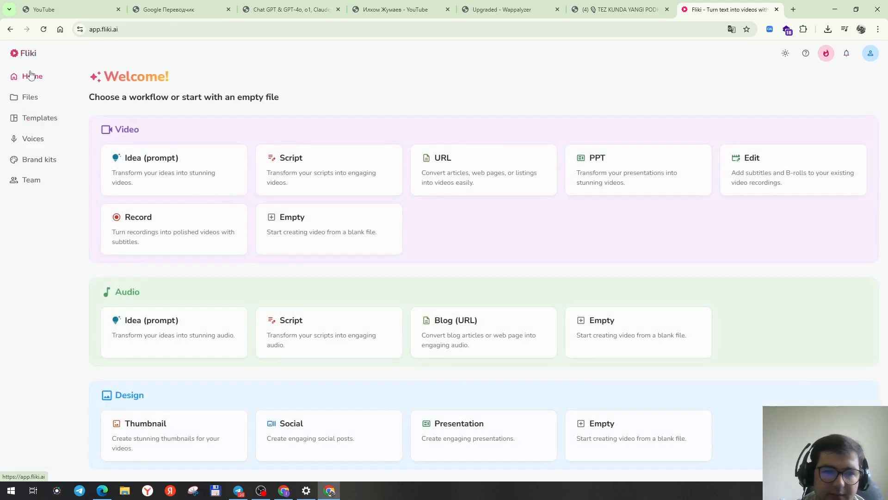
click(622, 182)
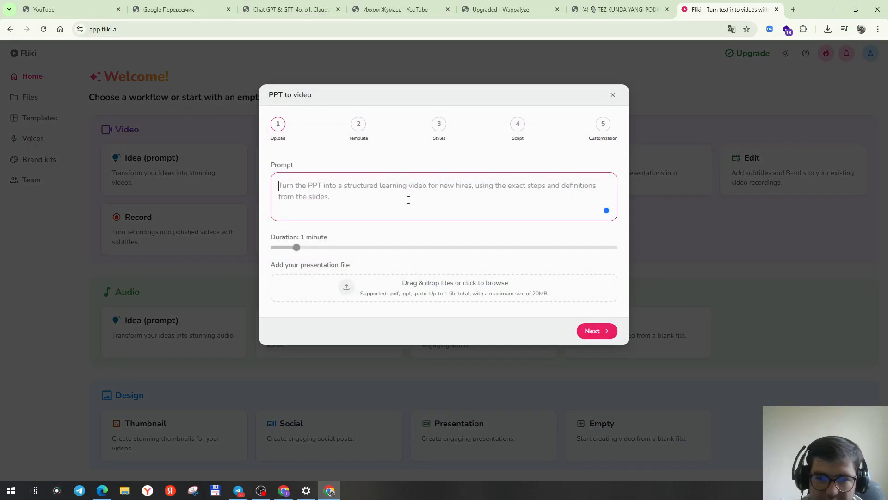
click(423, 196)
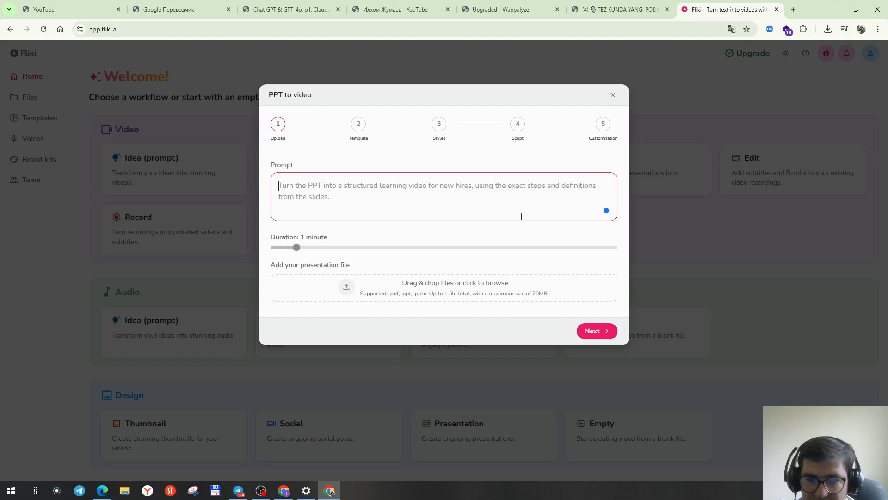
mouse_move(609, 214)
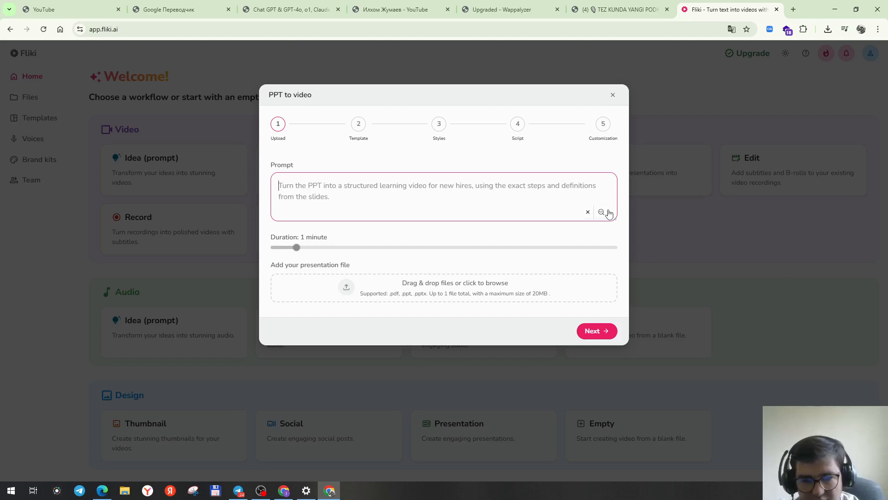
click(614, 96)
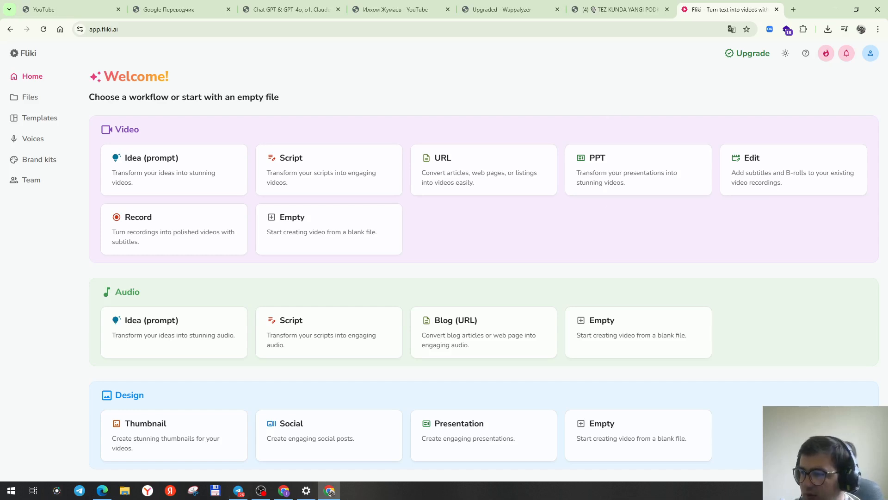
key(alt+Tab)
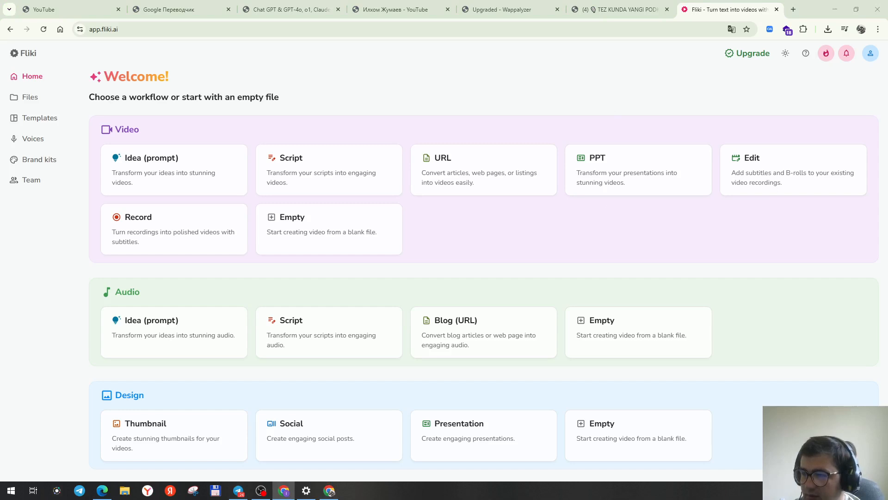